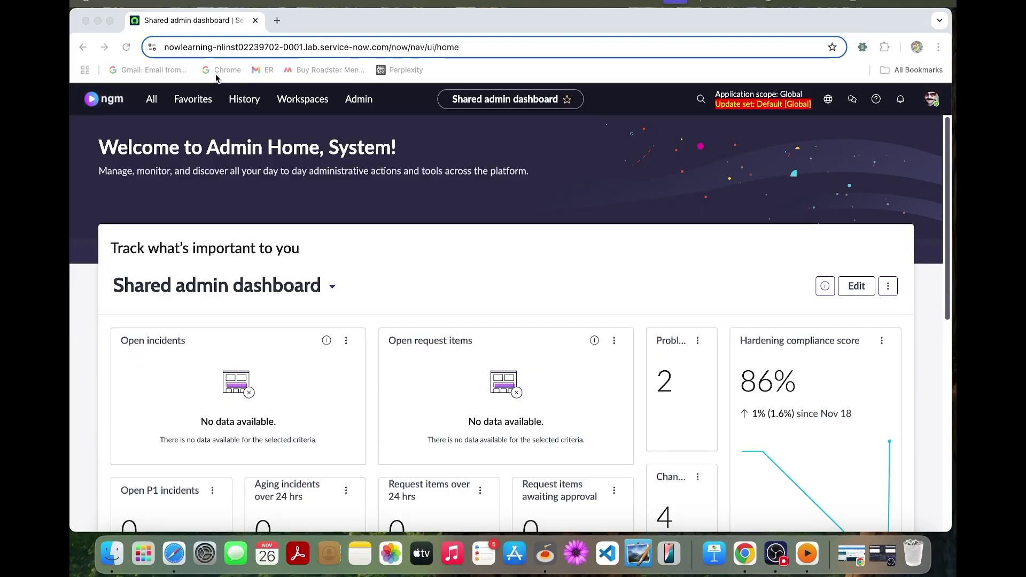
# Open the Business Rules list in a new tab and filter its names by "skill determination"
pyautogui.click(158, 109)
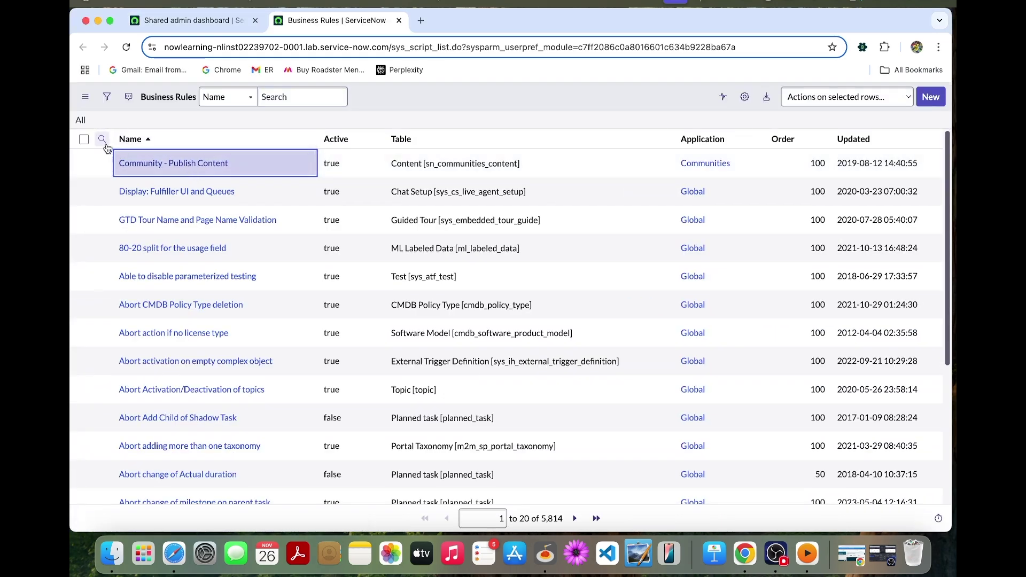
pyautogui.click(102, 139)
pyautogui.click(240, 162)
pyautogui.write('skill determination')
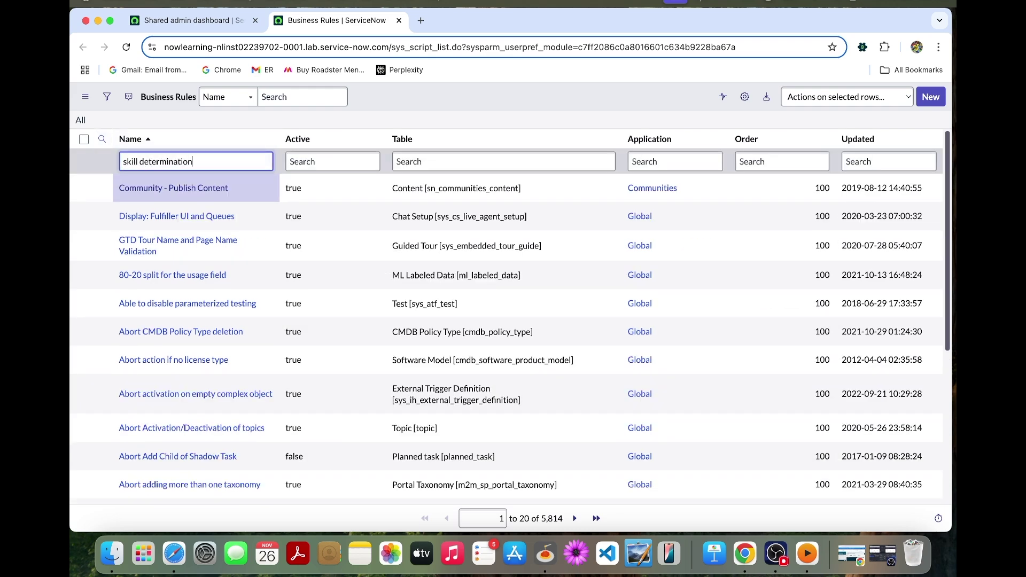
pyautogui.press('Return')
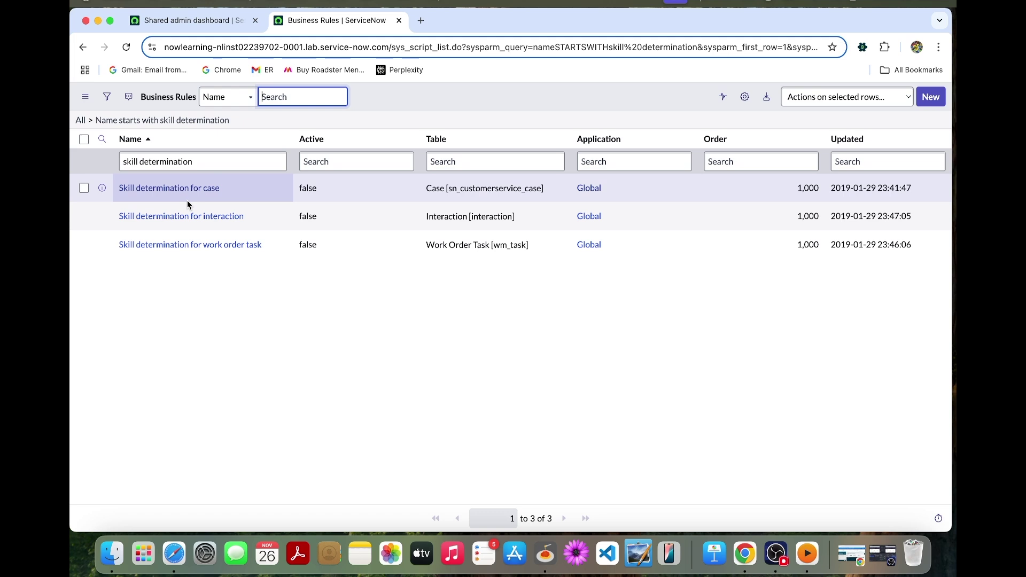
# Open the "Skill determination for case" business rule record in its own tab
pyautogui.keyDown('super'); pyautogui.click(216, 188); pyautogui.keyUp('super')
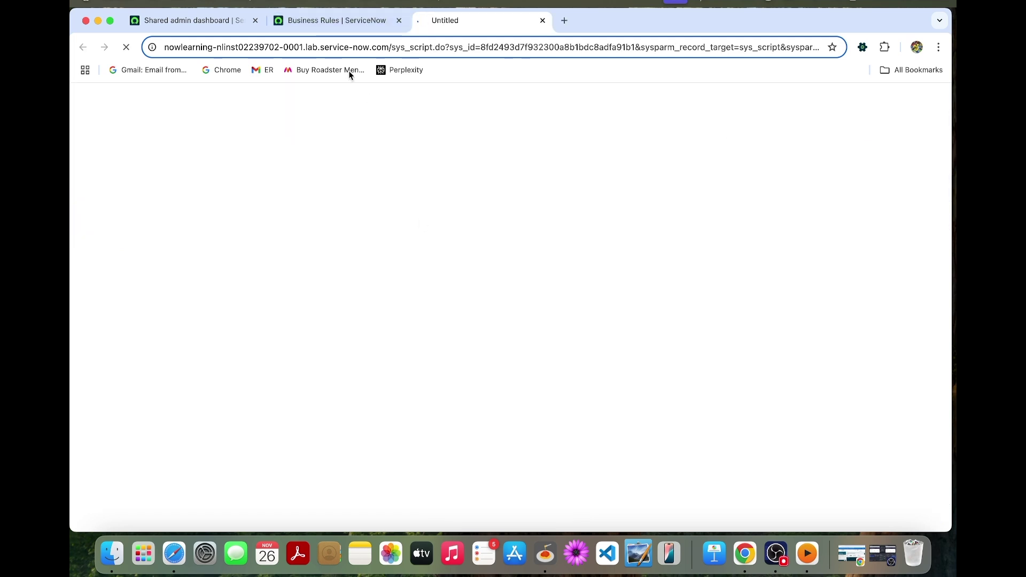
pyautogui.click(339, 27)
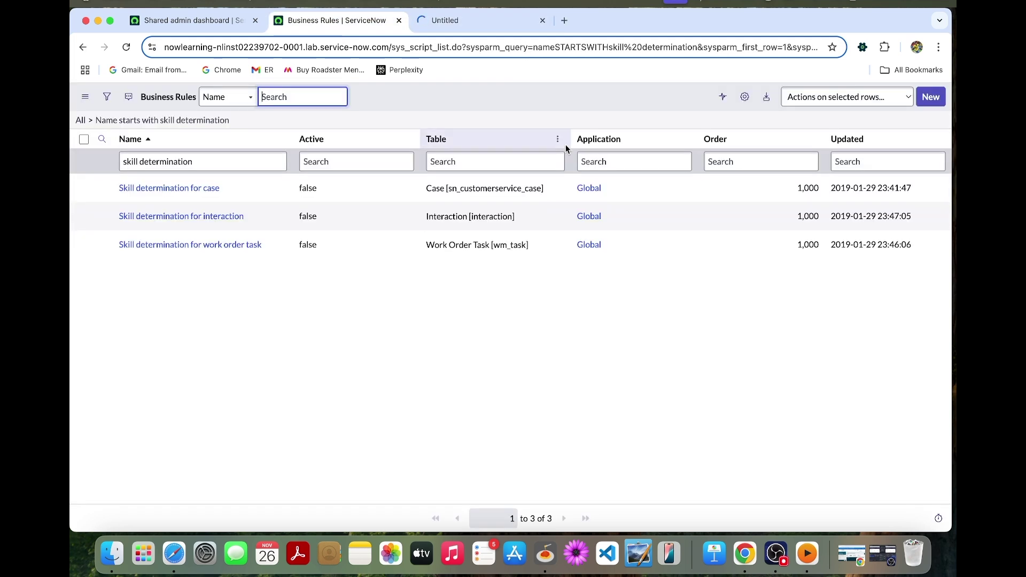
pyautogui.doubleClick(357, 181)
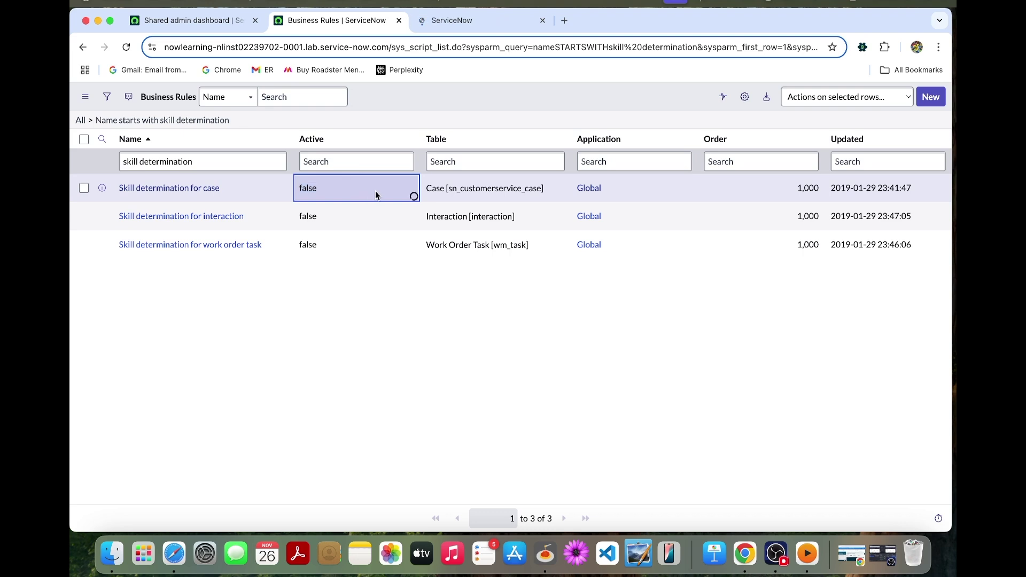
pyautogui.click(449, 21)
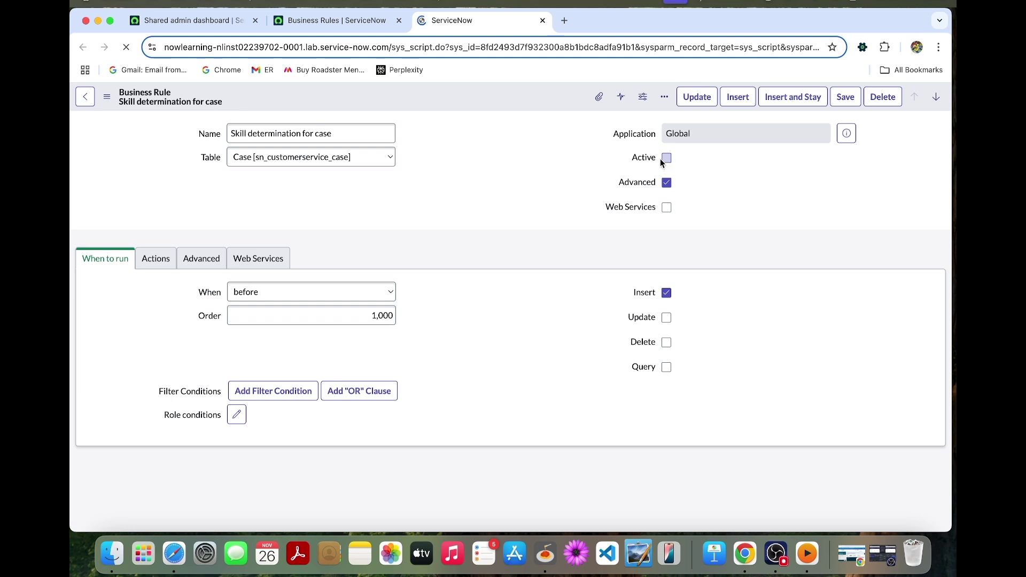
# Try to set the "Skill determination for case" business rule to active and save the record
pyautogui.click(666, 159)
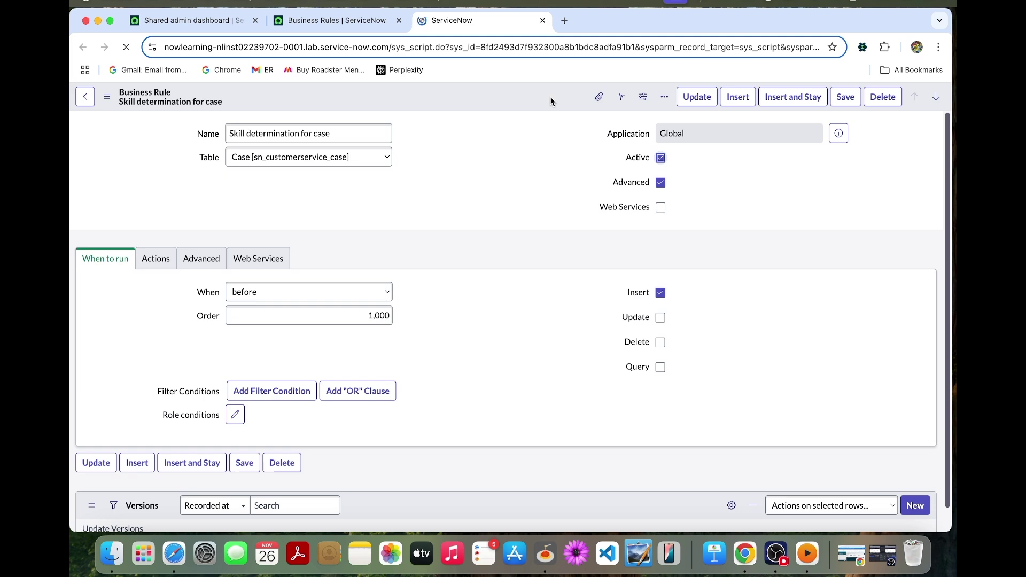
pyautogui.rightClick(552, 100)
pyautogui.click(482, 107)
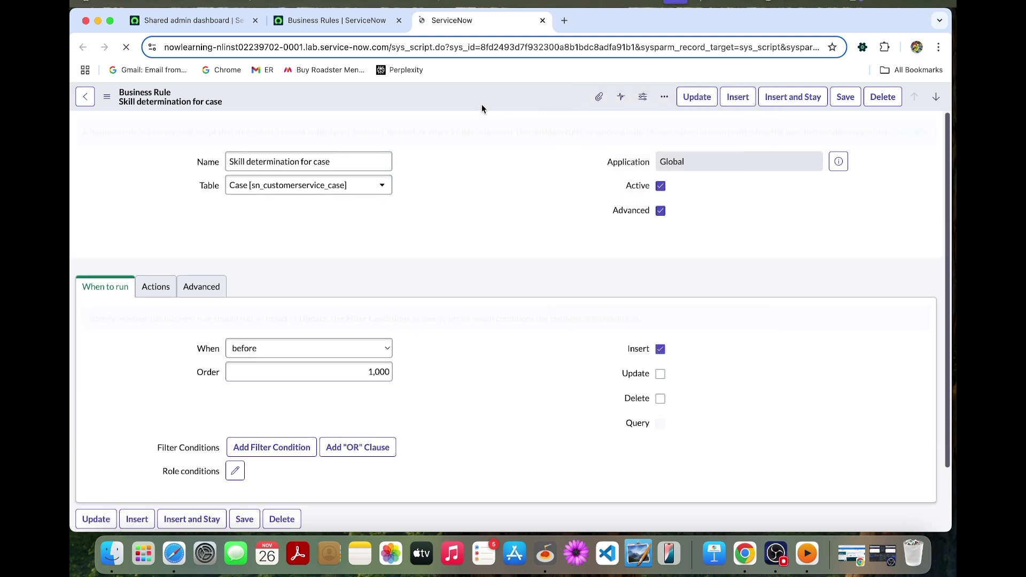
pyautogui.rightClick(482, 106)
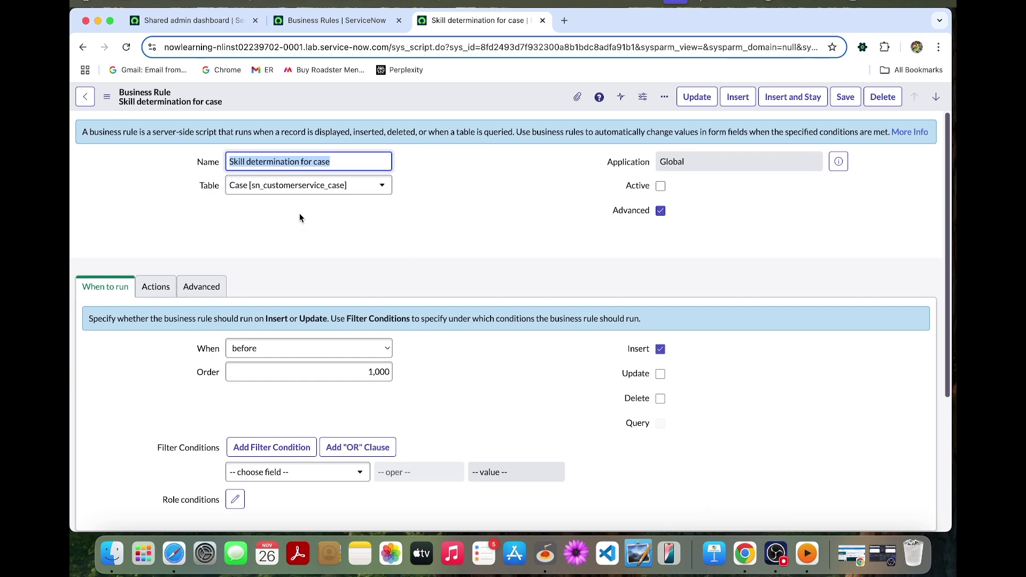
# Find the Skill Determination Rules list from the admin home page and open its "Product skills on case" rule in a separate tab
pyautogui.click(199, 23)
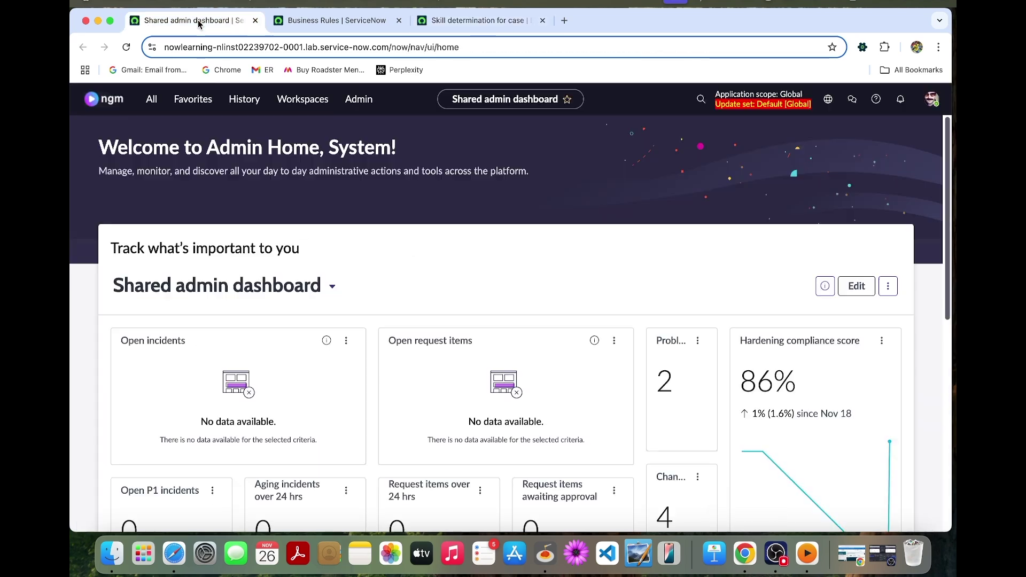
pyautogui.click(153, 100)
pyautogui.write('skill deter')
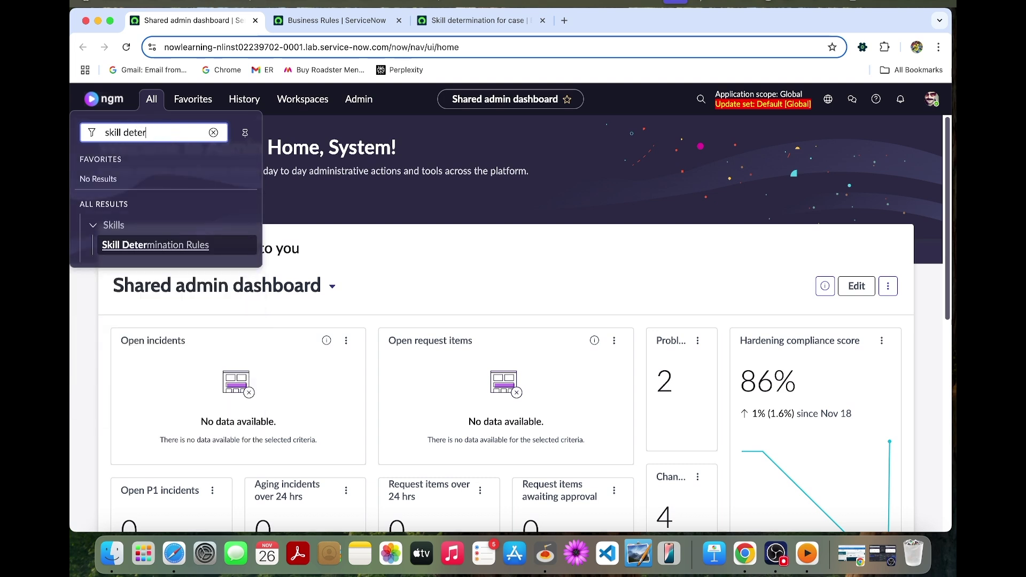
pyautogui.keyDown('super'); pyautogui.click(161, 251); pyautogui.keyUp('super')
pyautogui.click(302, 21)
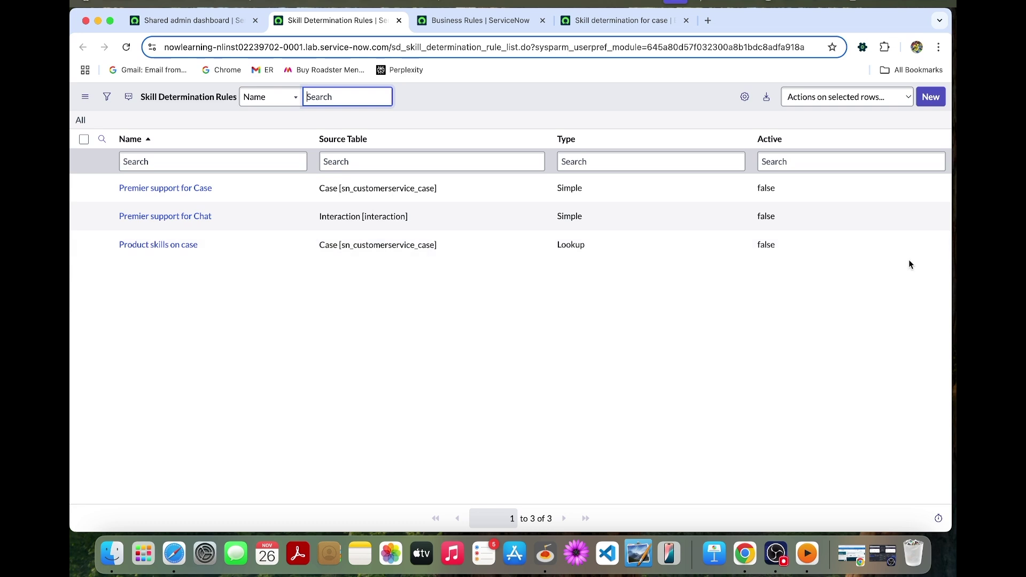
pyautogui.doubleClick(772, 244)
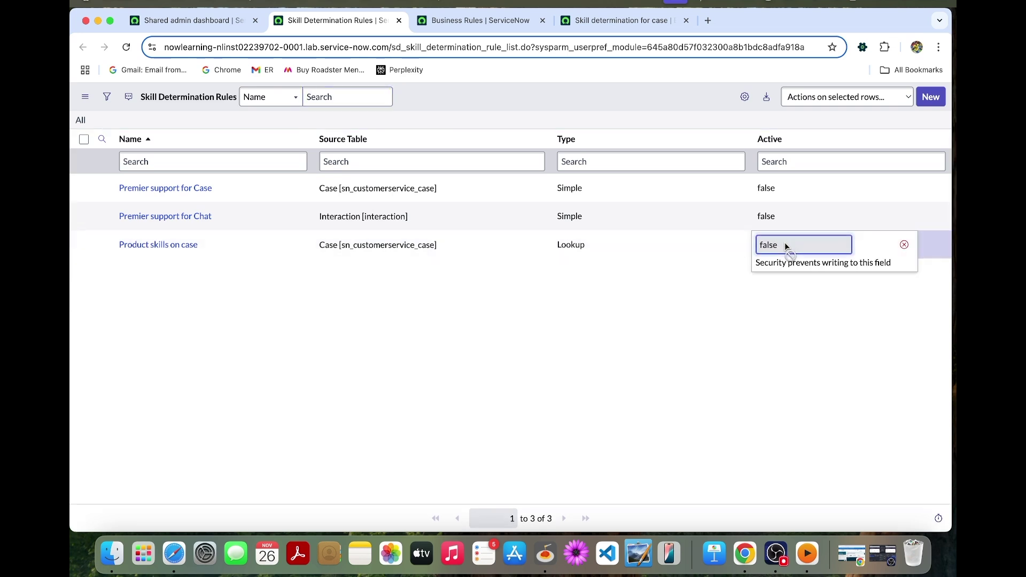
pyautogui.keyDown('super'); pyautogui.click(160, 245); pyautogui.keyUp('super')
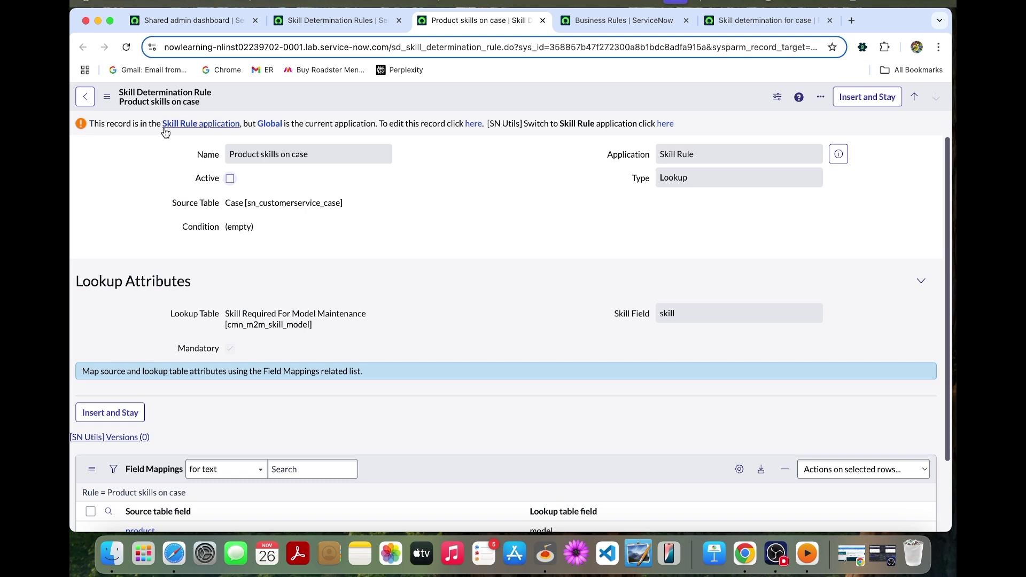
# Switch the application scope to Skill Rule from the admin home page
pyautogui.click(187, 27)
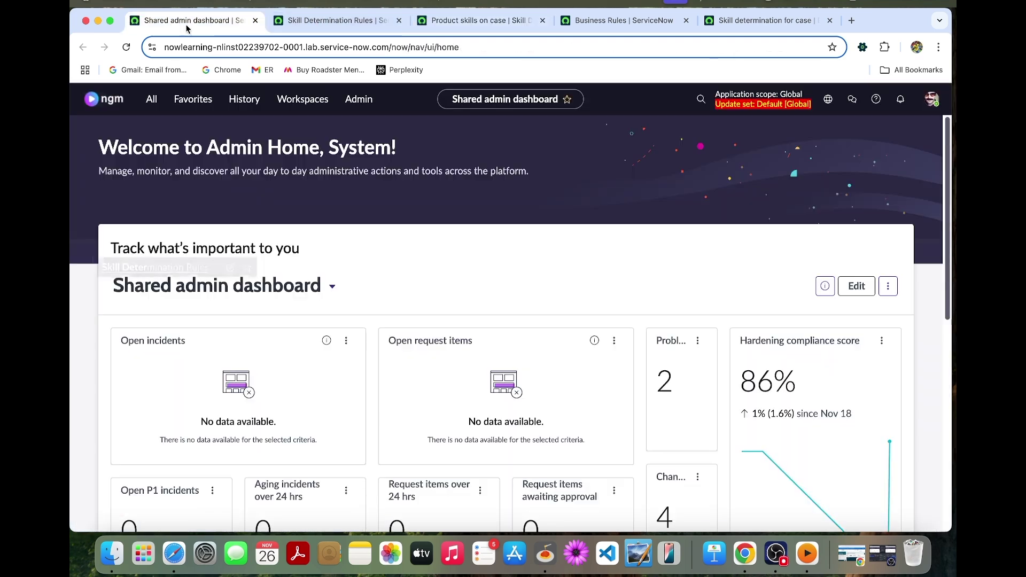
pyautogui.click(826, 107)
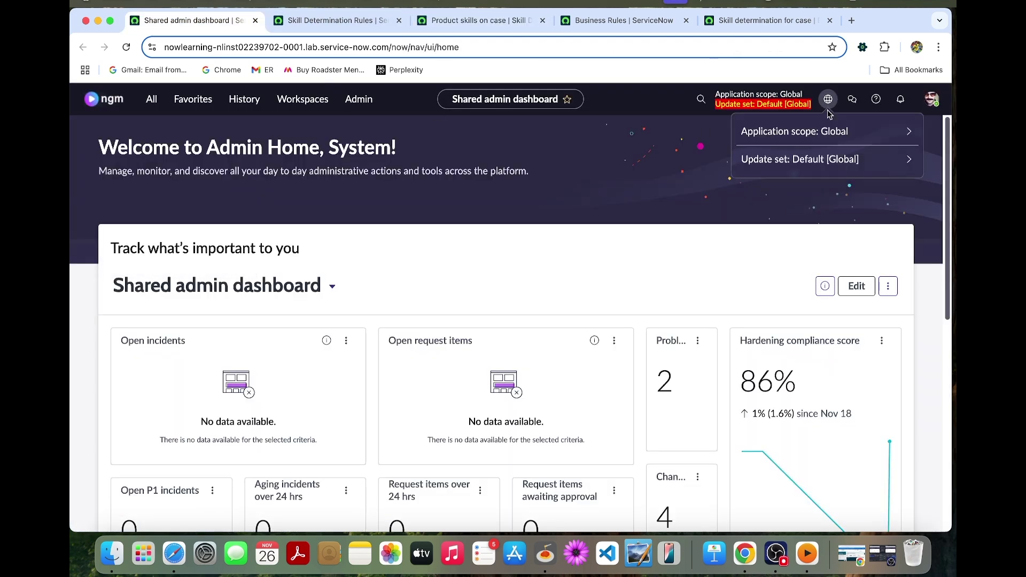
pyautogui.click(826, 131)
pyautogui.click(817, 155)
pyautogui.write('skill')
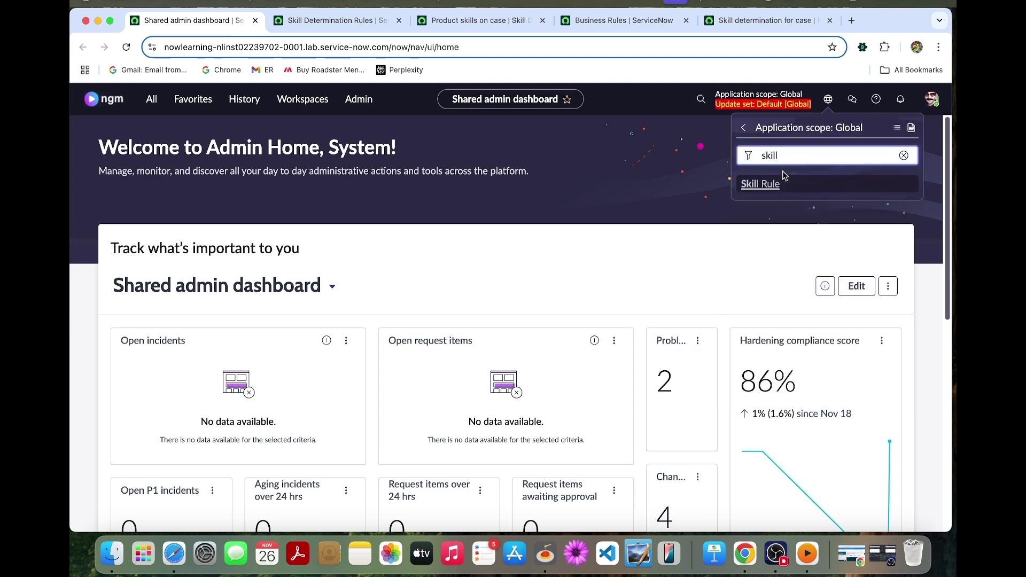
pyautogui.click(770, 185)
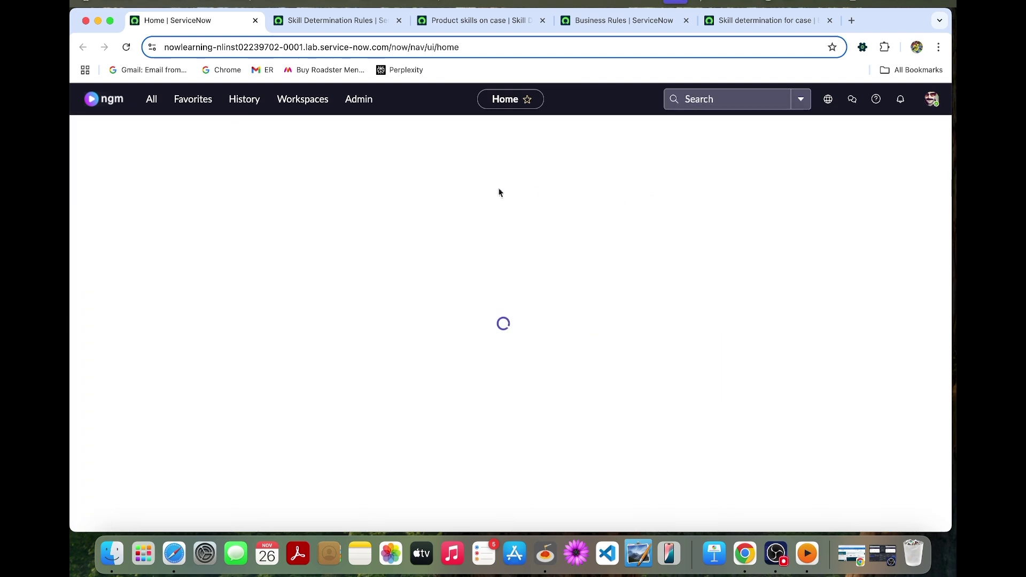
# Reload the "Product skills on case" skill determination rule, set it to active and save it
pyautogui.click(499, 24)
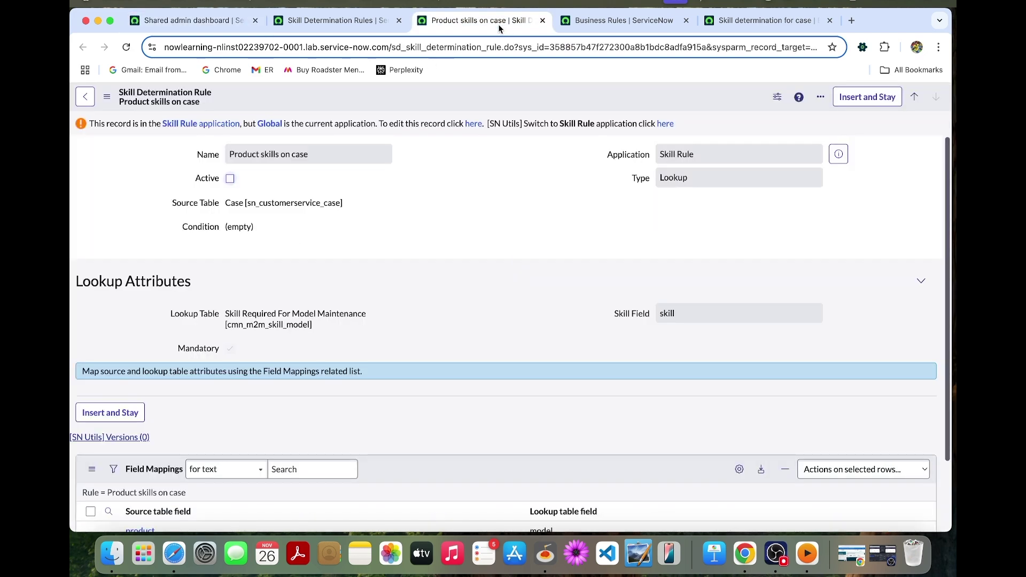
pyautogui.click(322, 26)
pyautogui.click(428, 22)
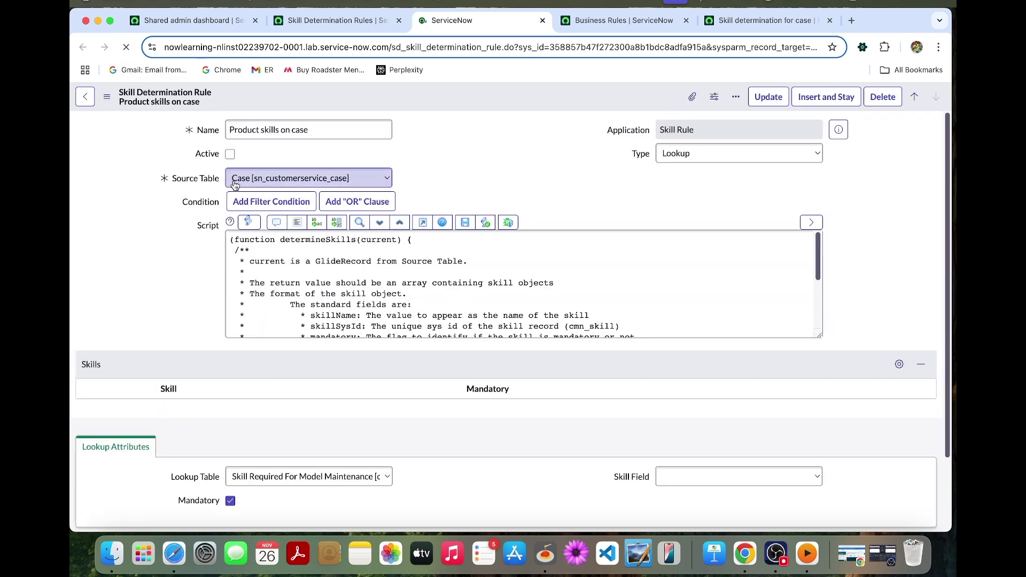
pyautogui.click(230, 154)
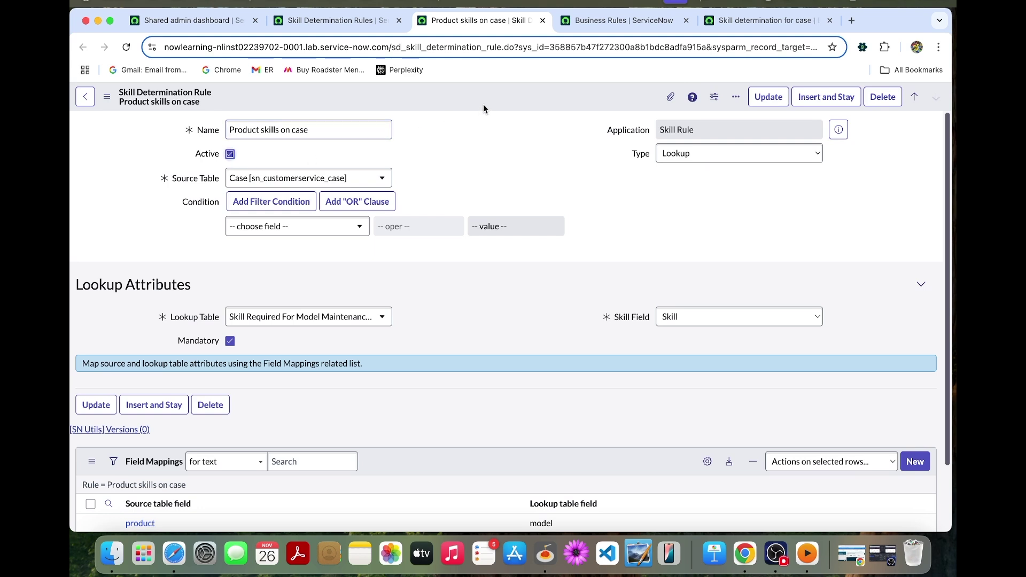
pyautogui.rightClick(506, 99)
pyautogui.click(524, 105)
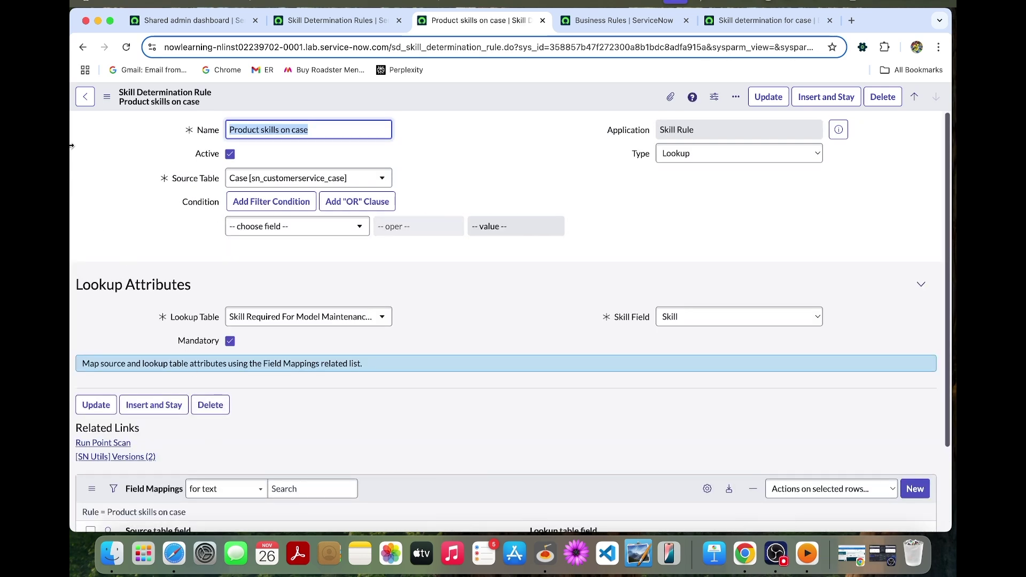
# Search the application navigator for "product model" and open the Customer Service Product Models list in a new tab
pyautogui.click(203, 20)
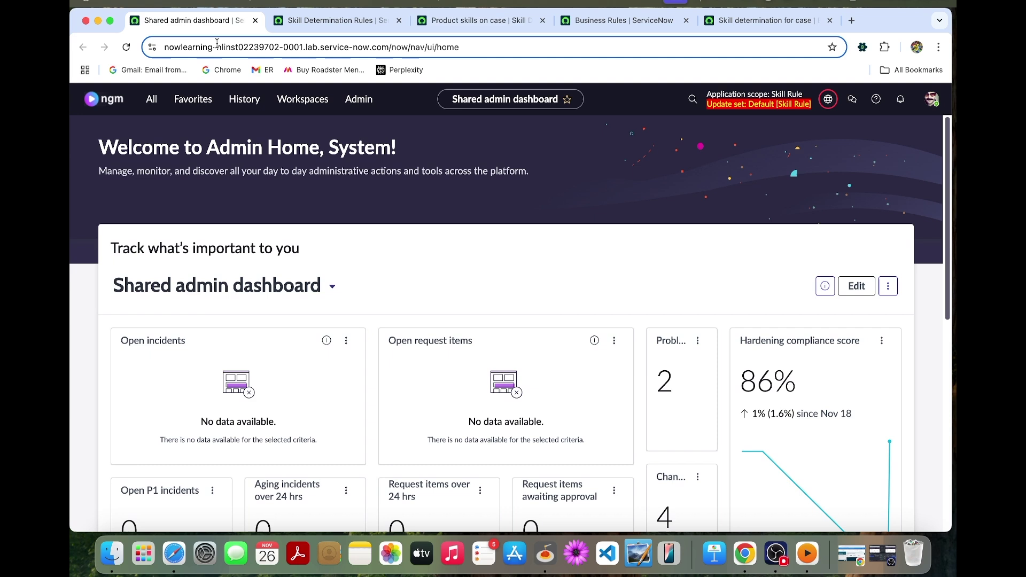
pyautogui.click(152, 99)
pyautogui.write('pro')
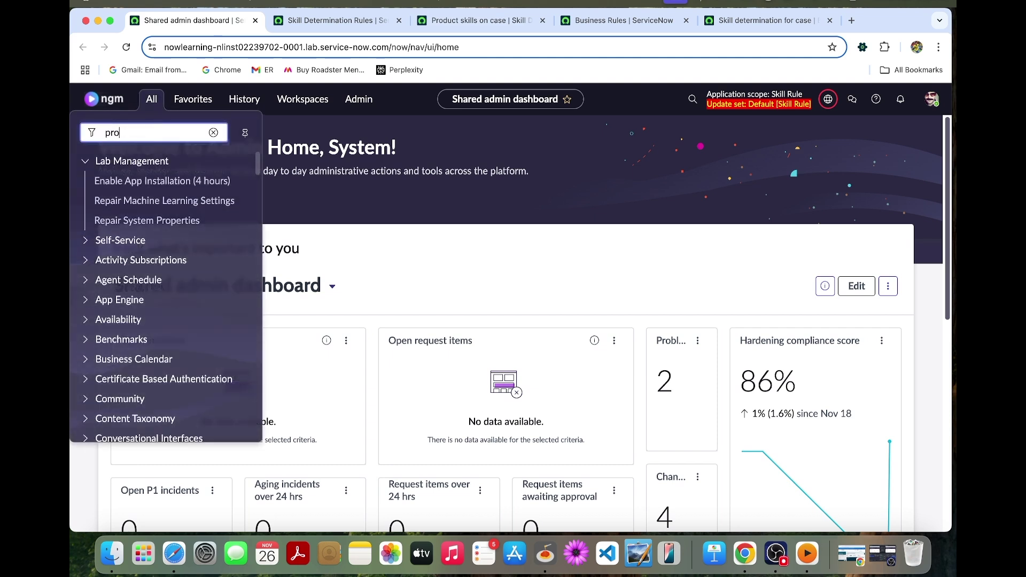
pyautogui.write('duct model')
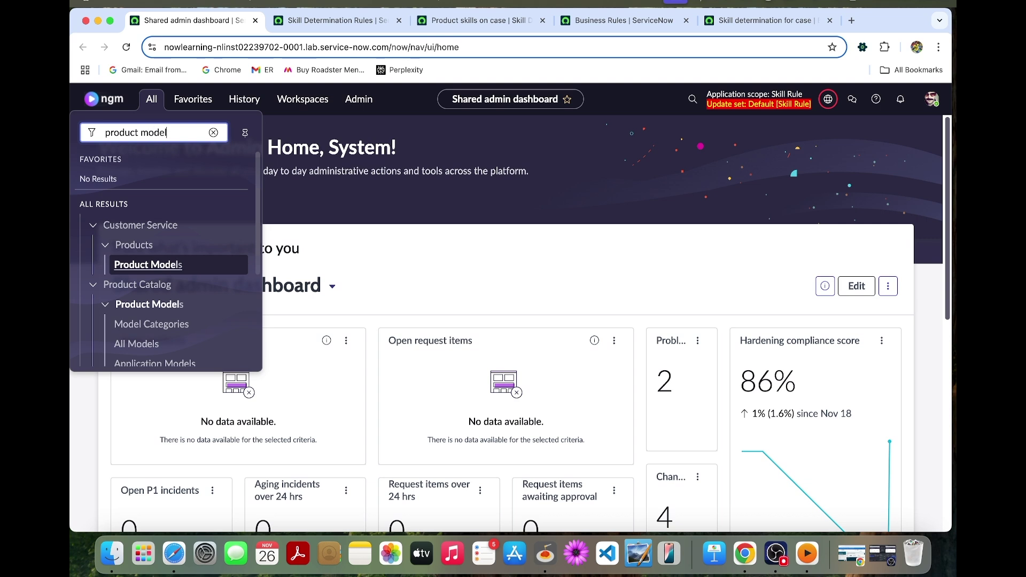
pyautogui.click(144, 270)
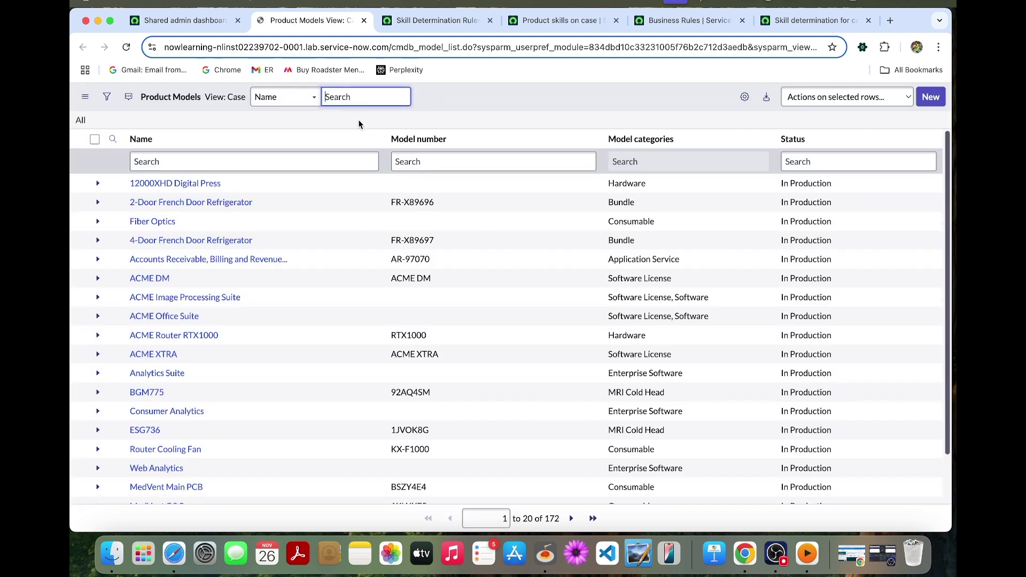
# Filter the product models by the name "fiber internet" and open the Fiber Internet record
pyautogui.click(187, 161)
pyautogui.write('fiber in')
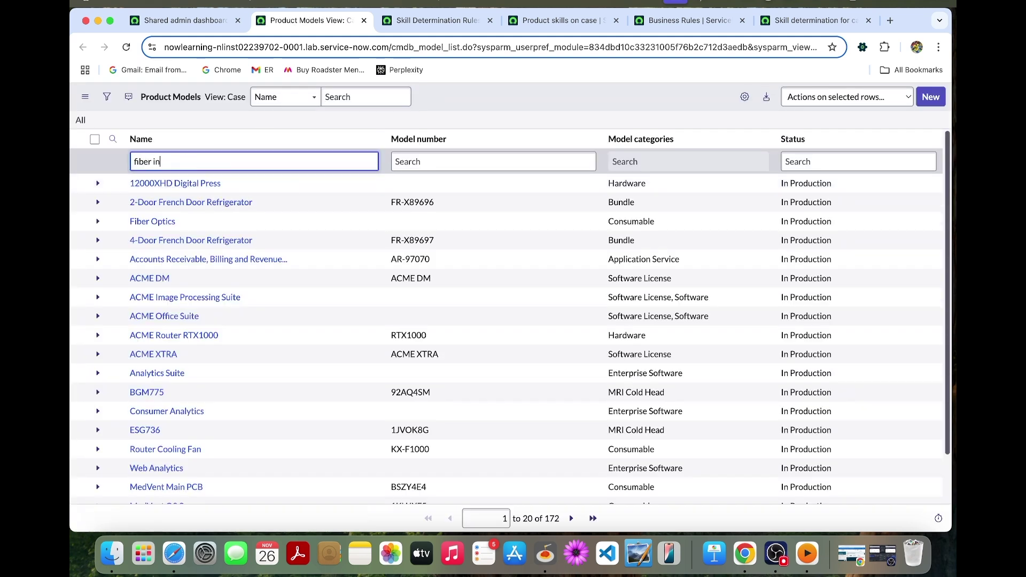
pyautogui.write('ternet')
pyautogui.press('Return')
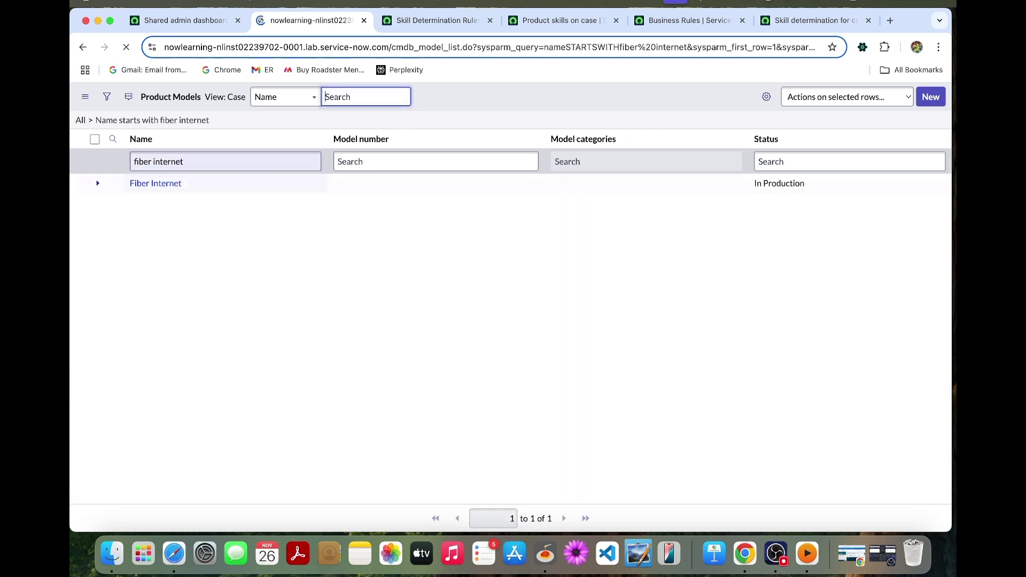
pyautogui.click(169, 184)
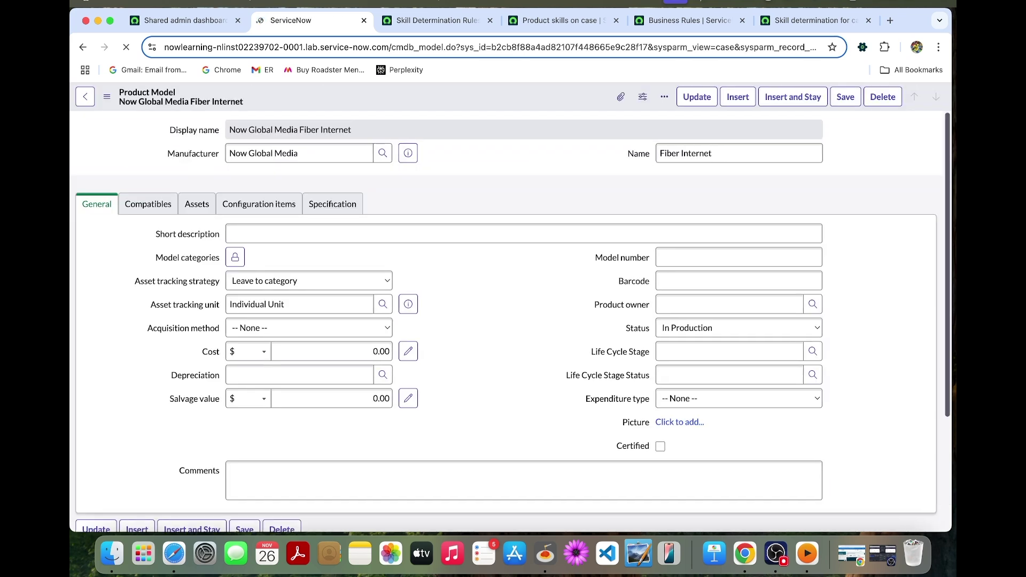
# Edit the Fiber Internet model's related skills, search the collection for "hardw" and add Hardware Setup to the skills list
pyautogui.scroll(-3, 350, 259)
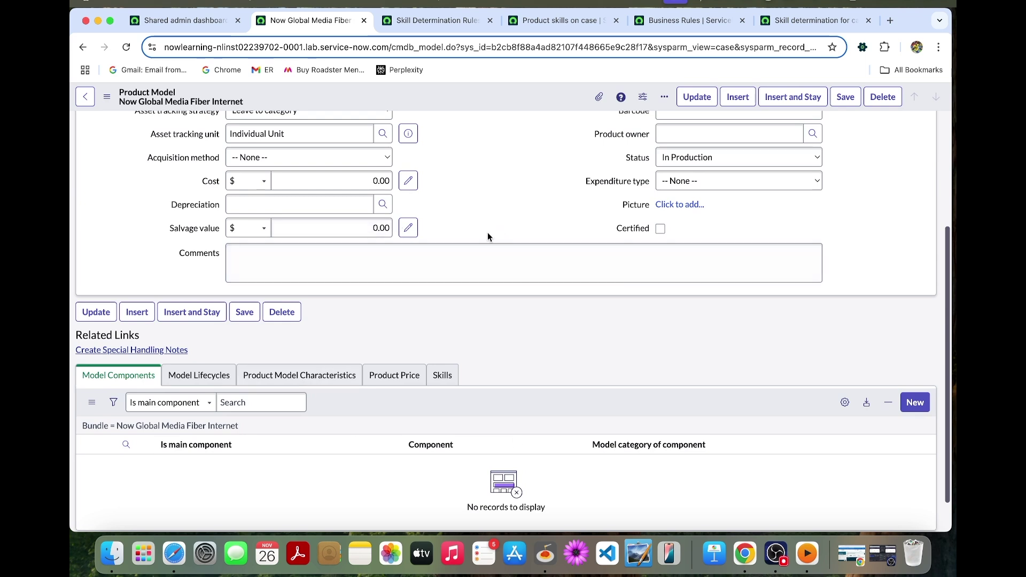
pyautogui.click(447, 377)
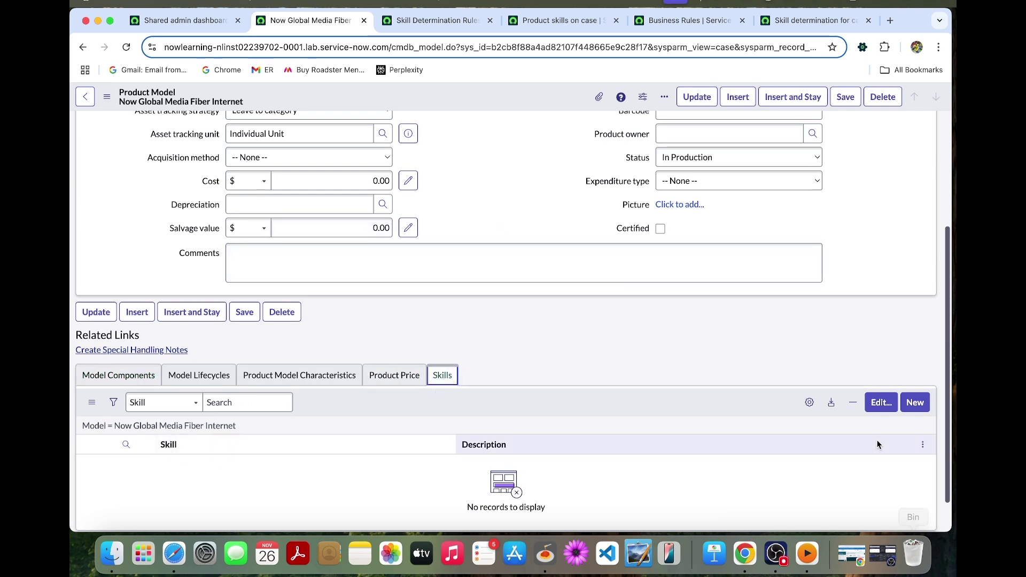
pyautogui.click(880, 403)
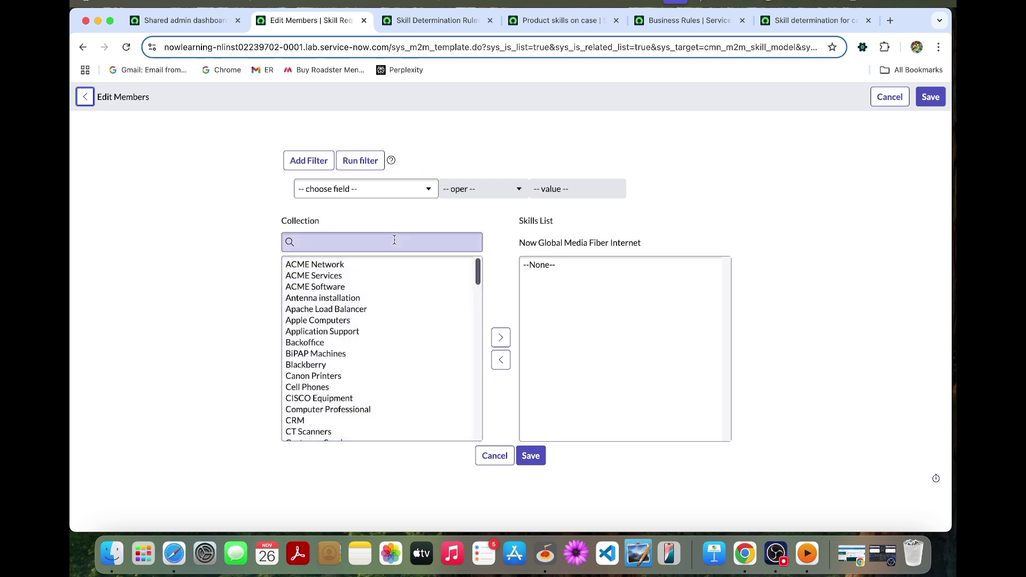
pyautogui.click(395, 240)
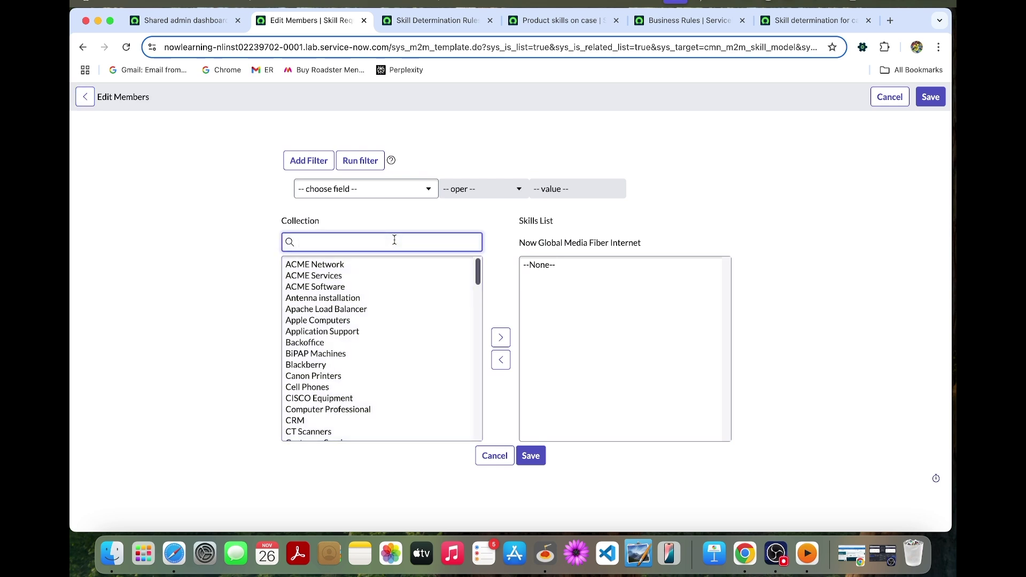
pyautogui.write('hardw')
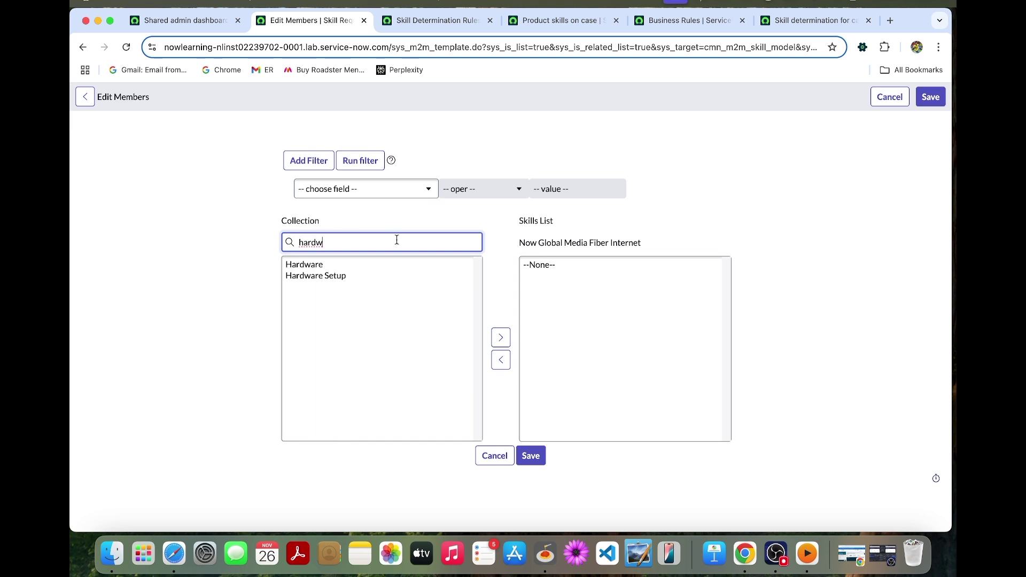
pyautogui.doubleClick(319, 276)
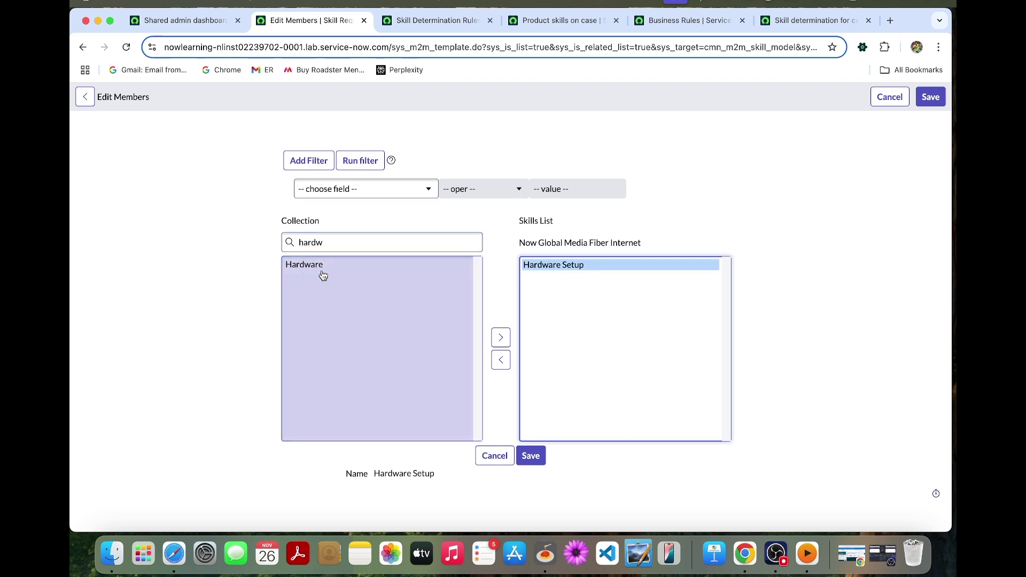
# Search the skill collection for "network", add Network Support to the Fiber Internet model's skills and save the list
pyautogui.doubleClick(329, 243)
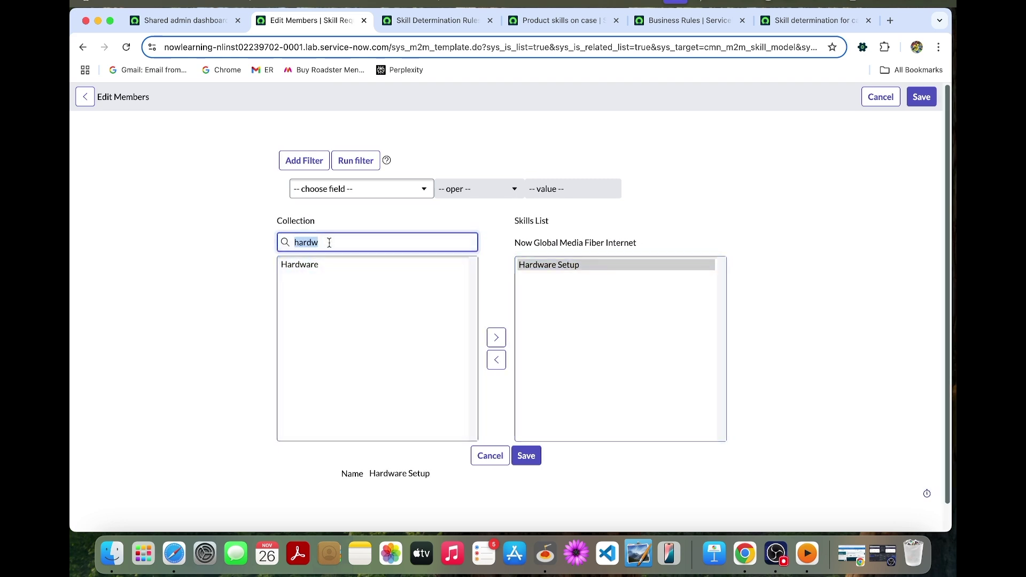
pyautogui.write('network')
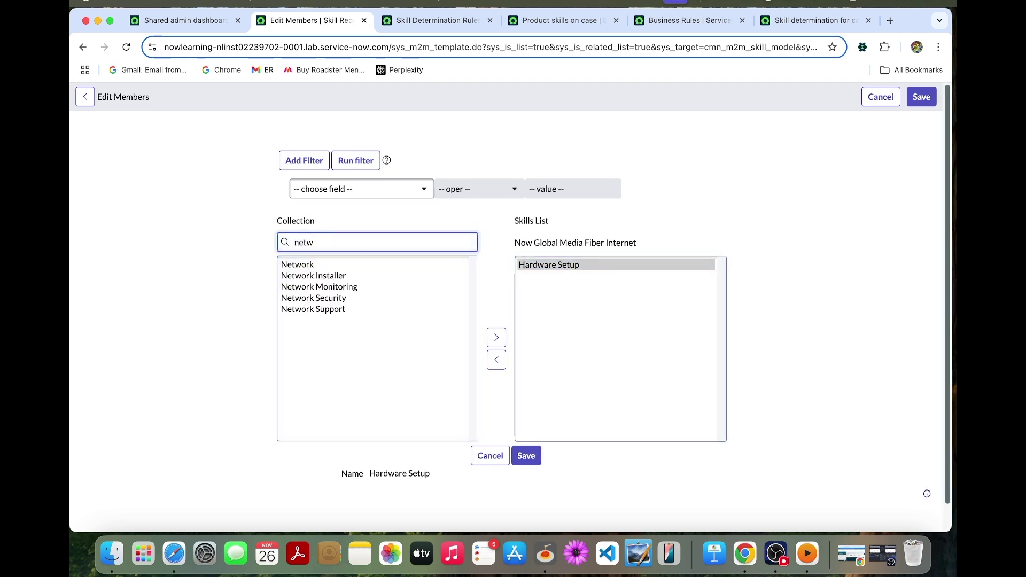
pyautogui.click(337, 310)
pyautogui.click(496, 338)
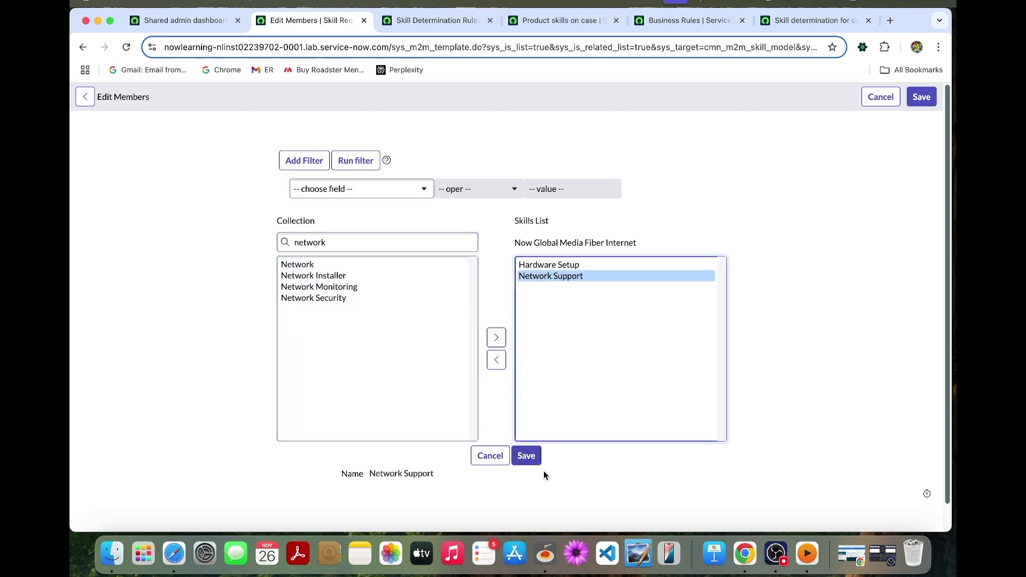
pyautogui.click(529, 458)
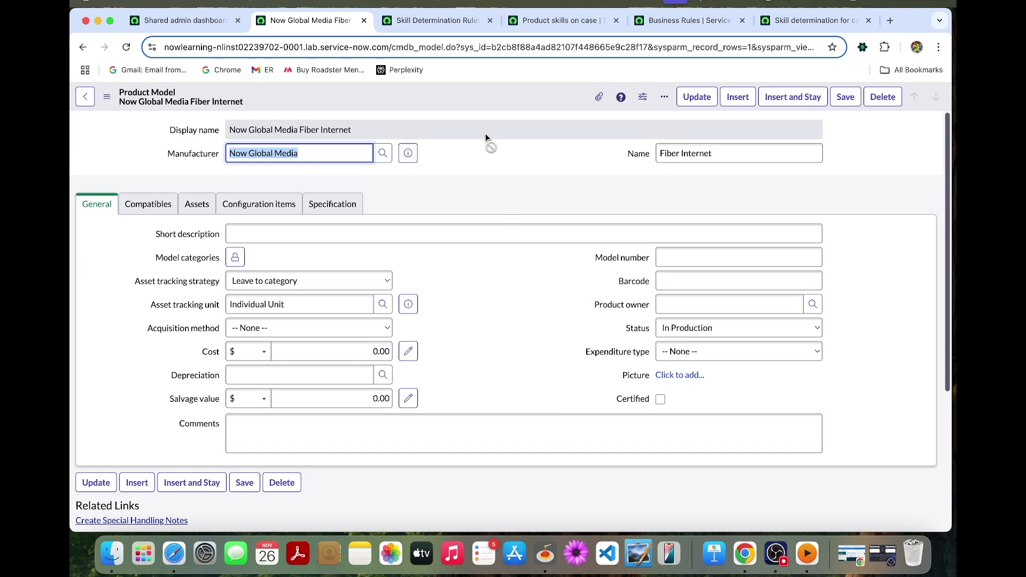
# Return to the admin home page and open the users table list by entering sys_user.LIST in the application navigator
pyautogui.click(184, 20)
pyautogui.click(151, 99)
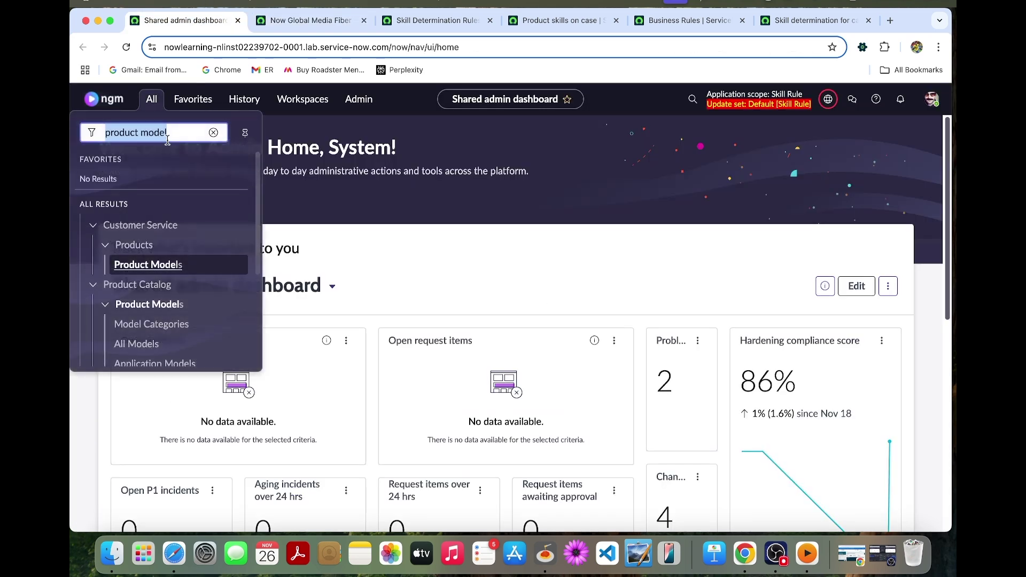
pyautogui.write('sys_user.LIS')
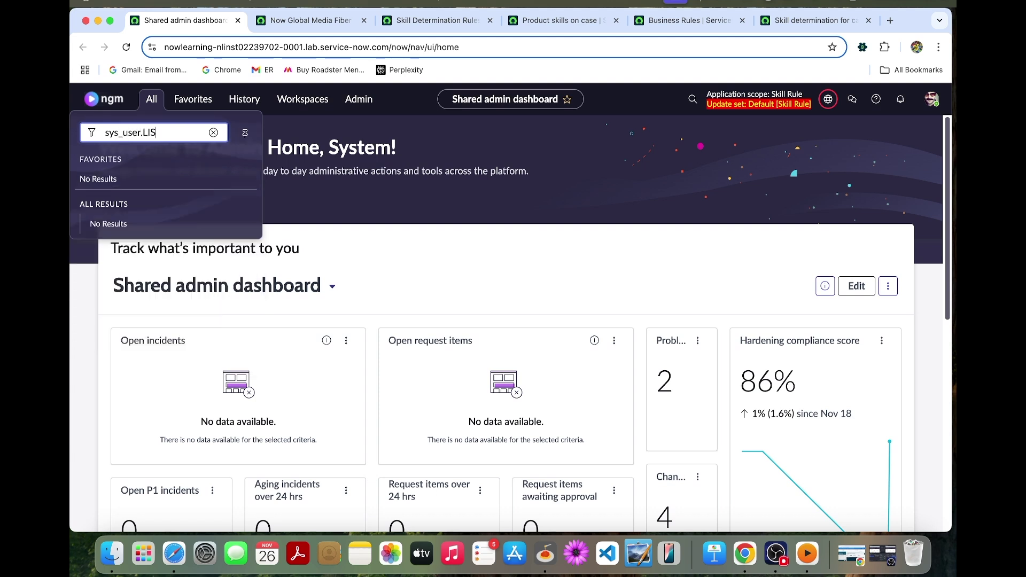
pyautogui.press('capslock')
pyautogui.write('r.LIST')
pyautogui.press('Return')
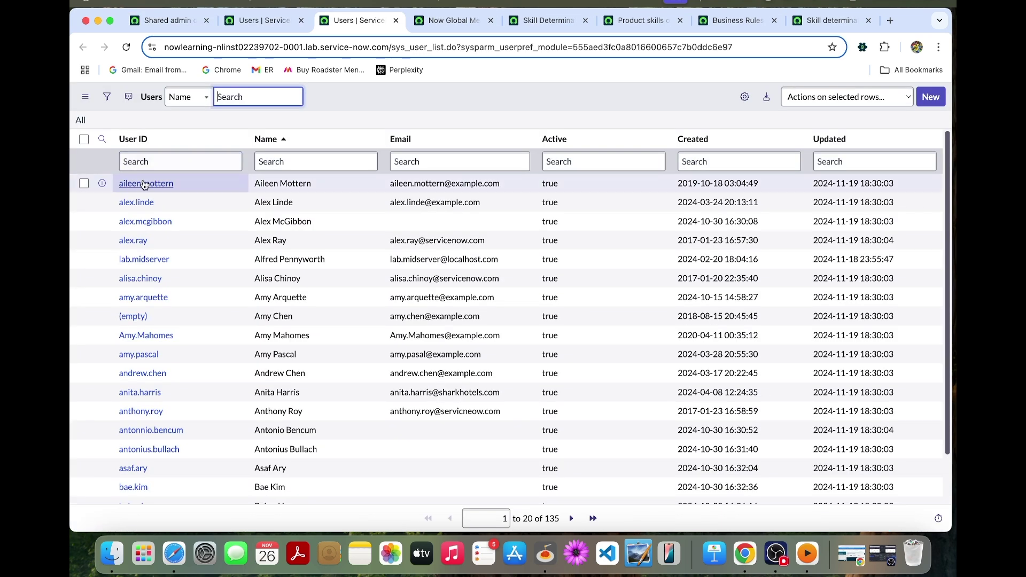
# Filter the user list by the service agent's first name in the User ID column and open the matching record
pyautogui.click(147, 162)
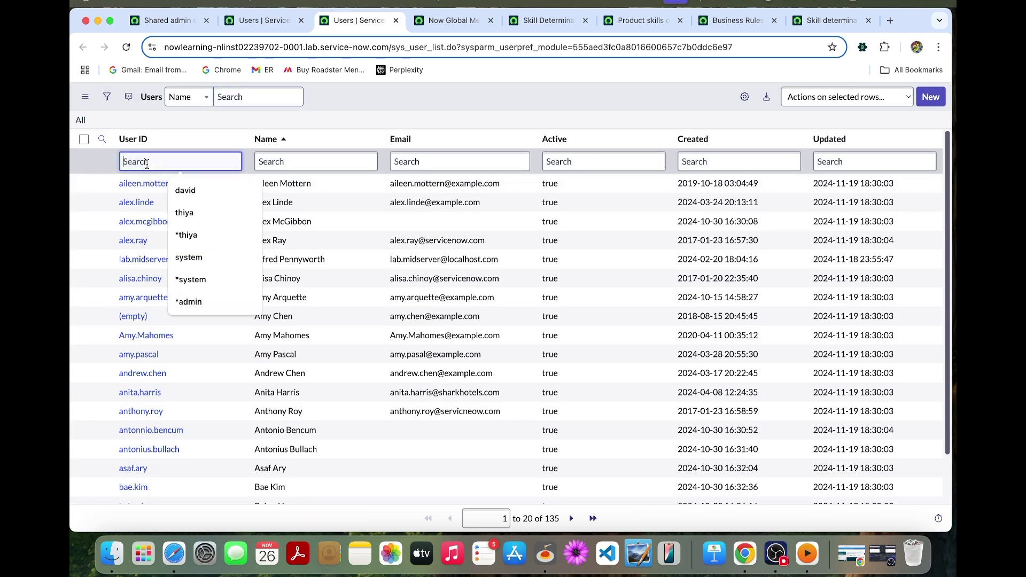
pyautogui.write('sofia')
pyautogui.press('Return')
pyautogui.click(148, 186)
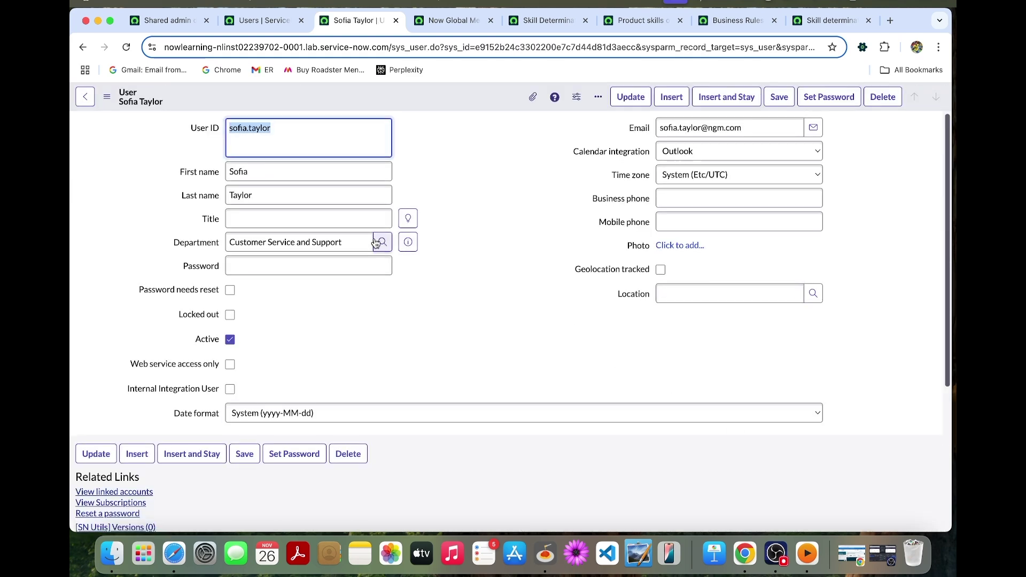
# Edit the agent's related skills, search the collection for "hardware" and add Hardware Setup to the skills list
pyautogui.scroll(-5, 376, 244)
pyautogui.click(293, 333)
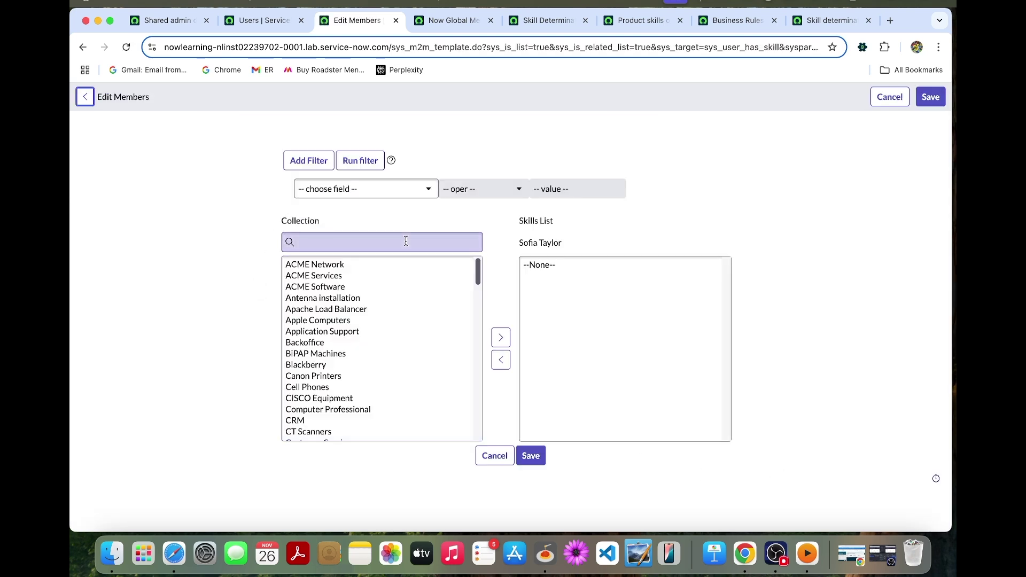
pyautogui.click(405, 241)
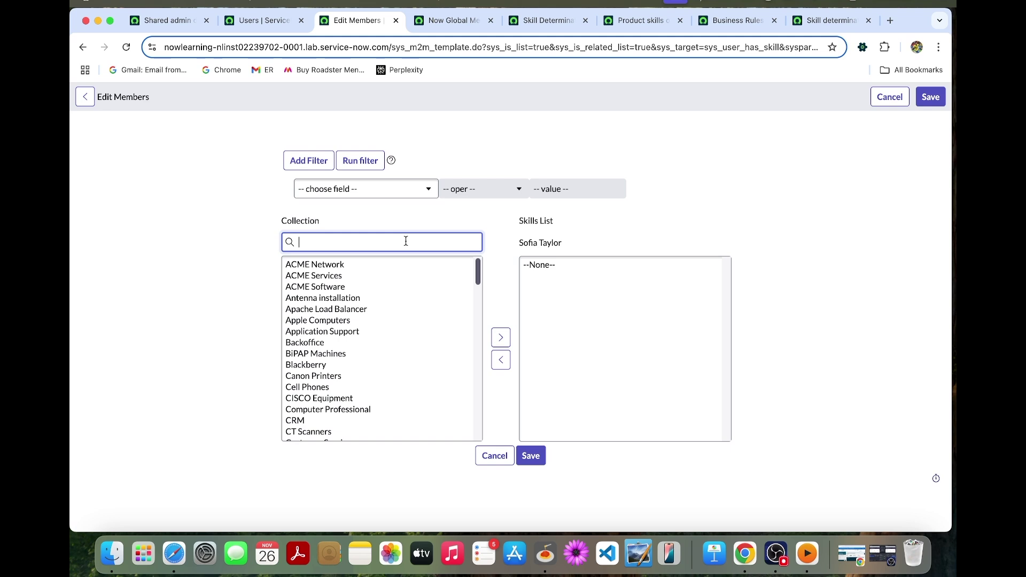
pyautogui.write('hardware')
pyautogui.click(374, 275)
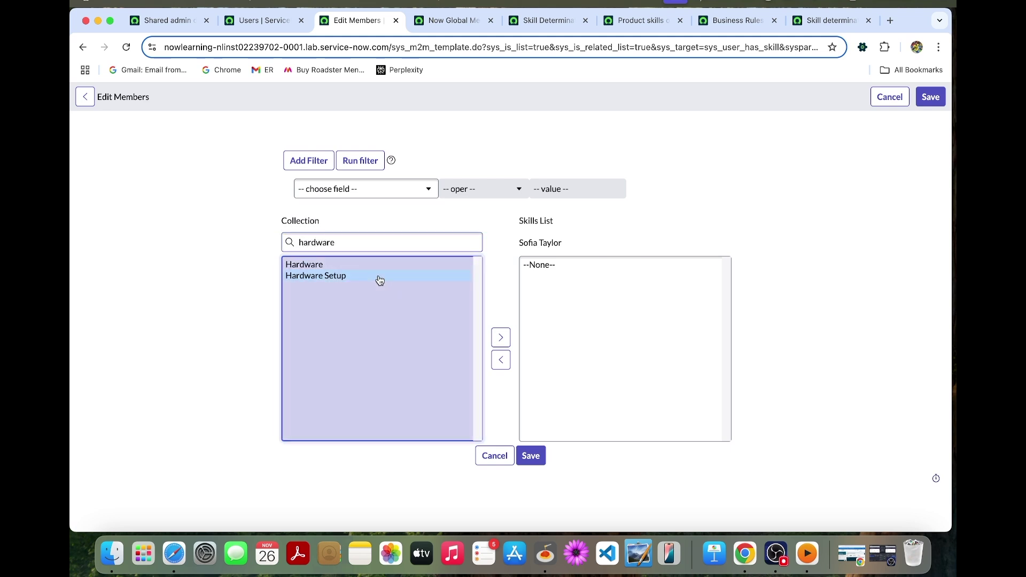
pyautogui.click(497, 337)
# Search the skill collection for "network" and add Network Support to the agent's skills list
pyautogui.click(366, 238)
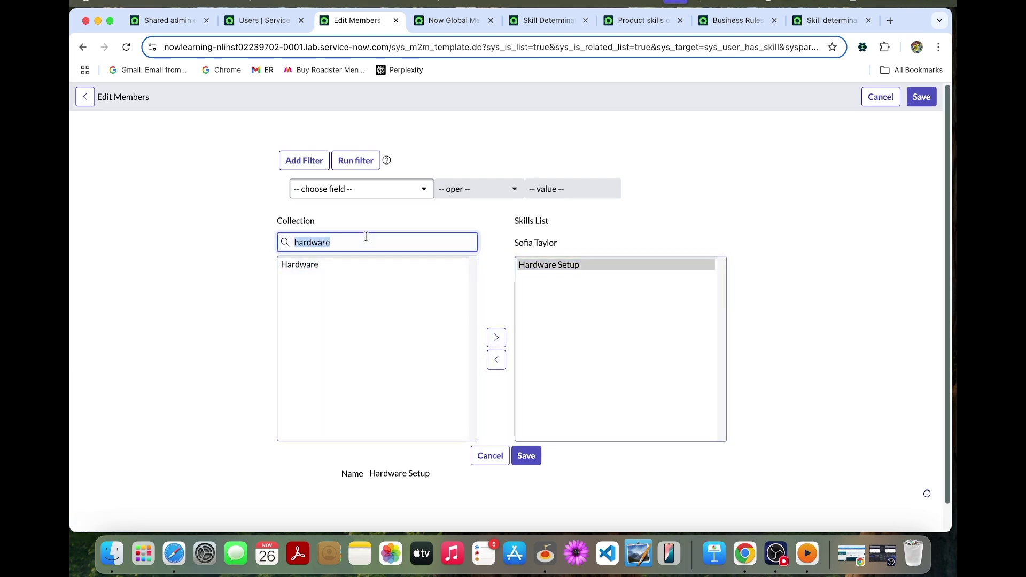
pyautogui.write('network')
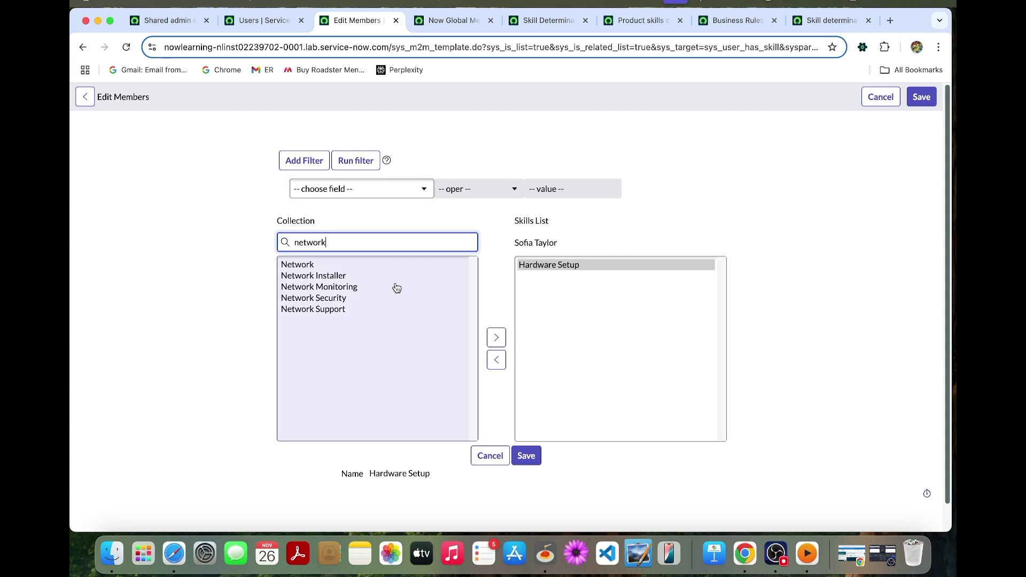
pyautogui.click(384, 310)
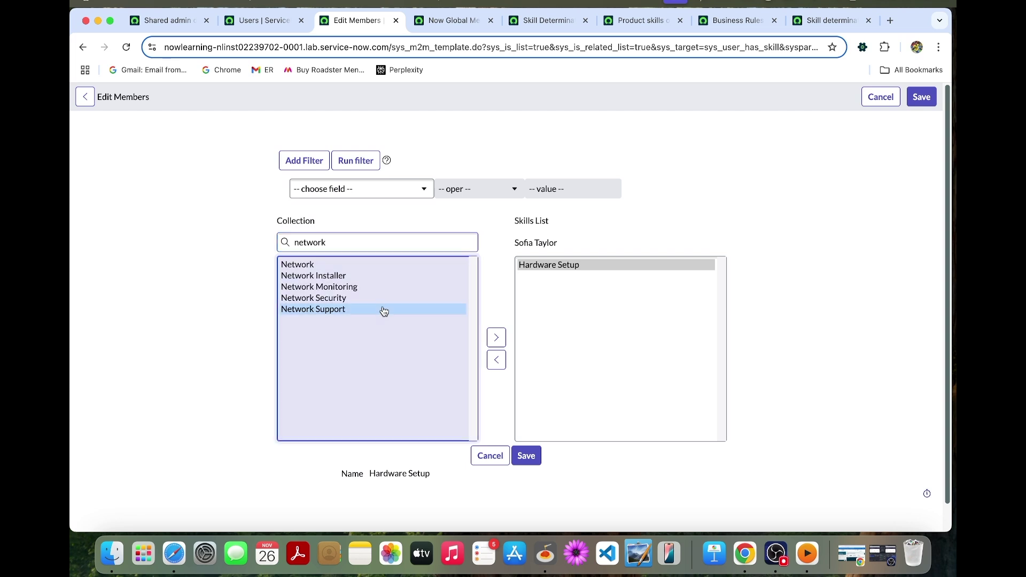
pyautogui.doubleClick(384, 312)
# Search the skill collection for "customer", add Customer Service to the agent's skills and save the list
pyautogui.doubleClick(363, 242)
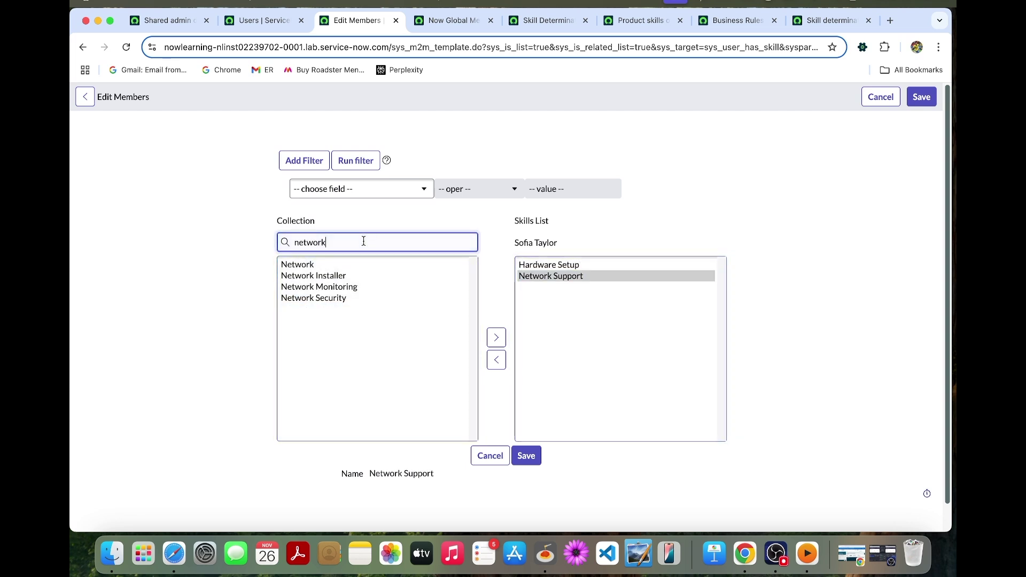
pyautogui.write('customer')
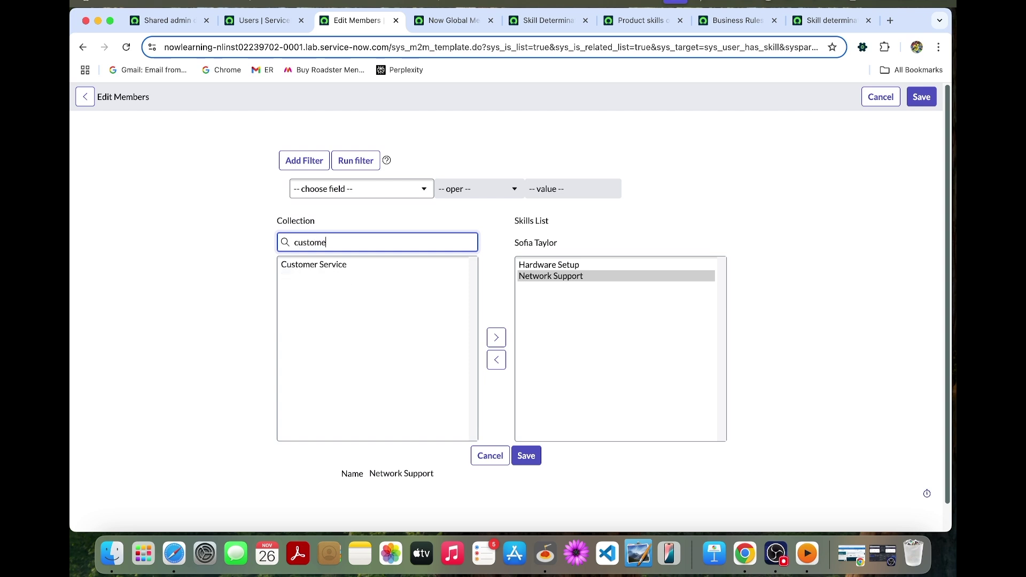
pyautogui.click(300, 266)
pyautogui.click(497, 337)
pyautogui.click(526, 455)
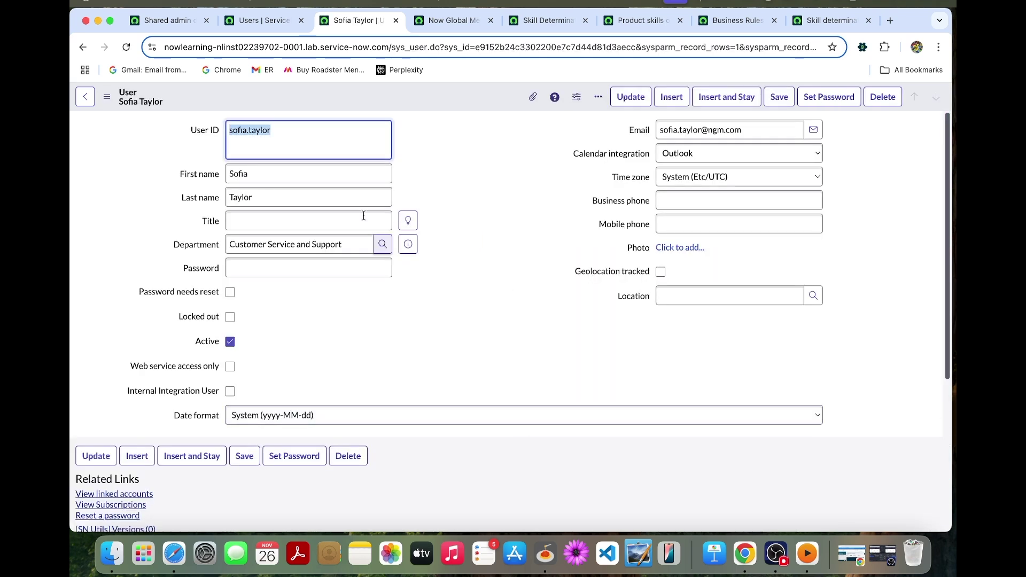
# Reload the agent's user record and review the skills assigned to it
pyautogui.click(127, 47)
pyautogui.scroll(-5, 303, 194)
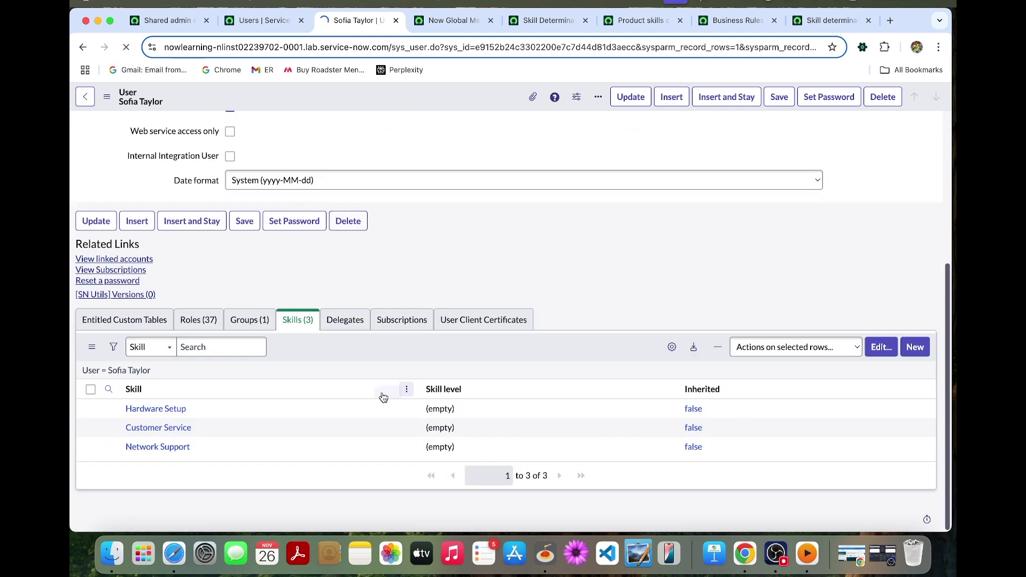
pyautogui.scroll(-10, 540, 286)
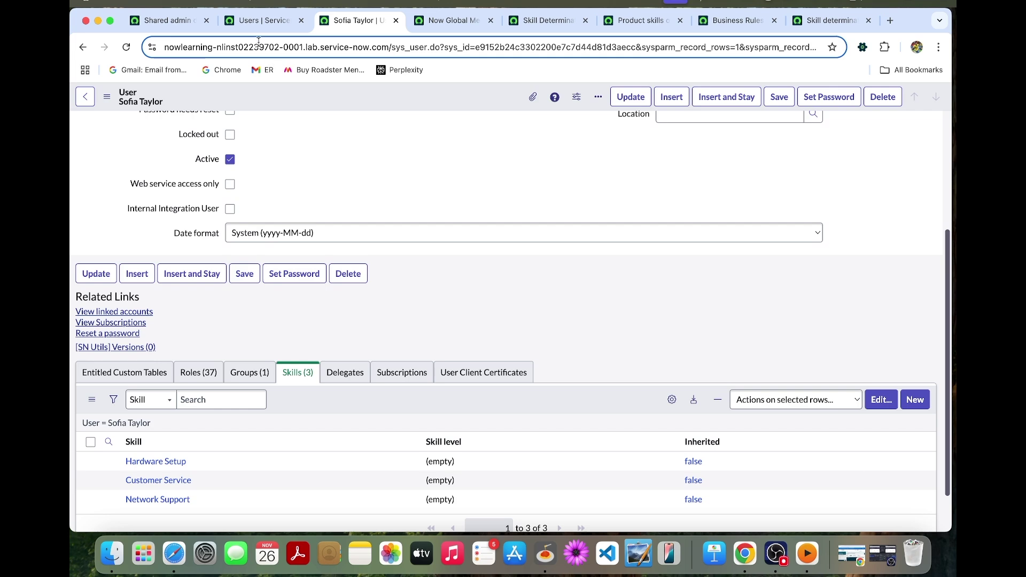
# Search the application navigator for "service chann", open Service Channels in a new tab and open the Case channel record
pyautogui.click(189, 21)
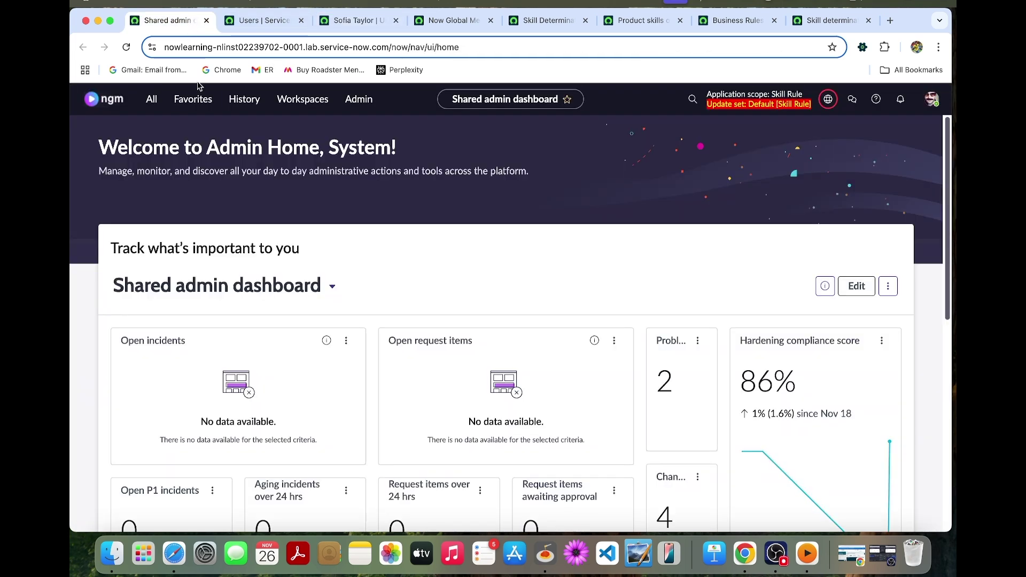
pyautogui.click(144, 105)
pyautogui.write('service')
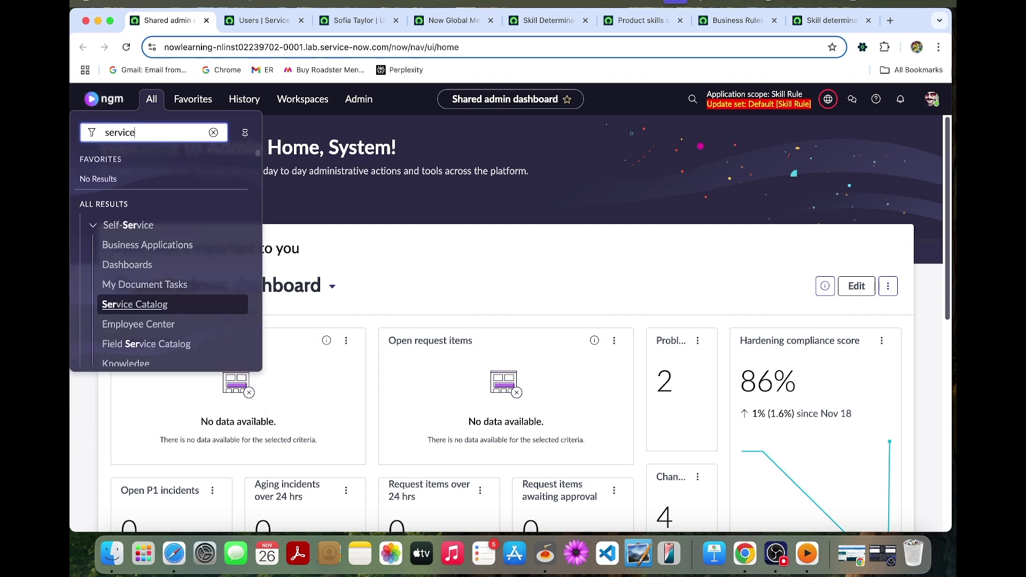
pyautogui.write(' chann')
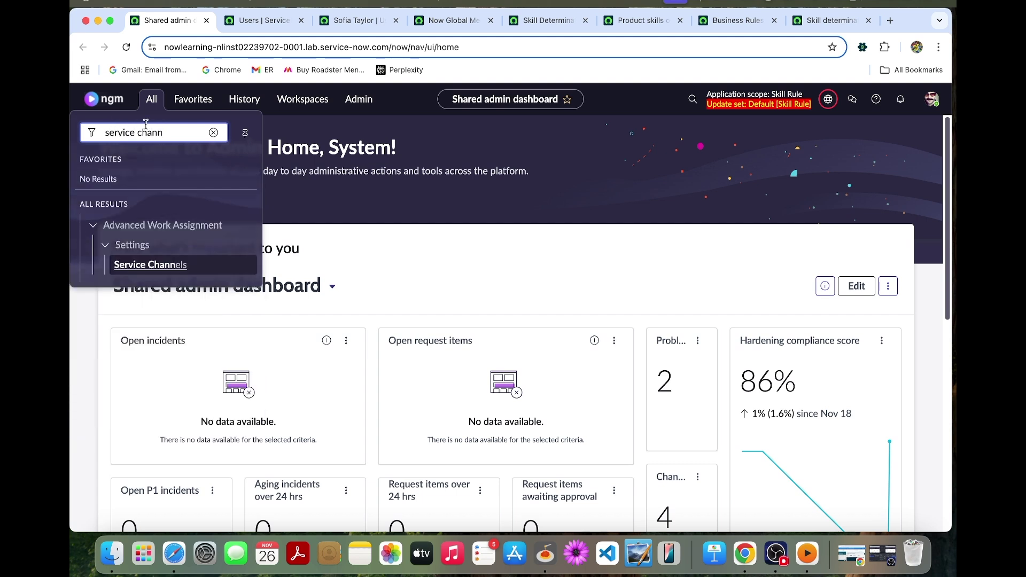
pyautogui.keyDown('super'); pyautogui.click(172, 265); pyautogui.keyUp('super')
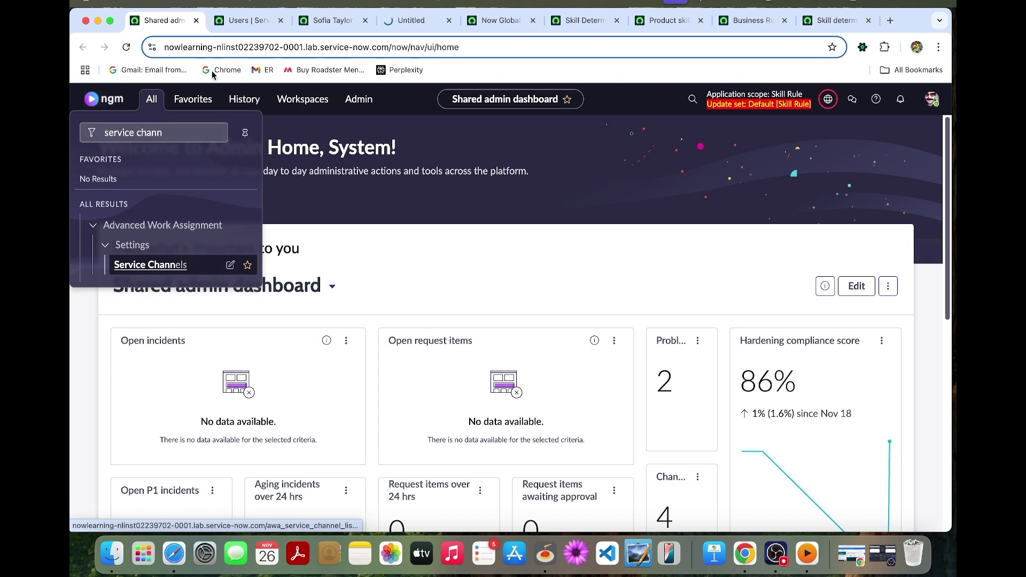
pyautogui.click(421, 21)
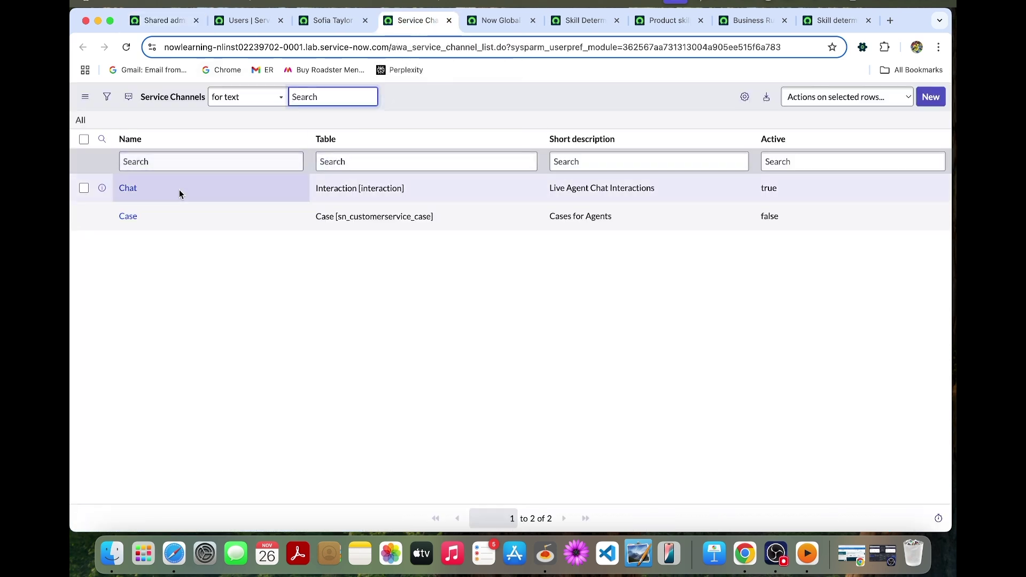
pyautogui.click(129, 216)
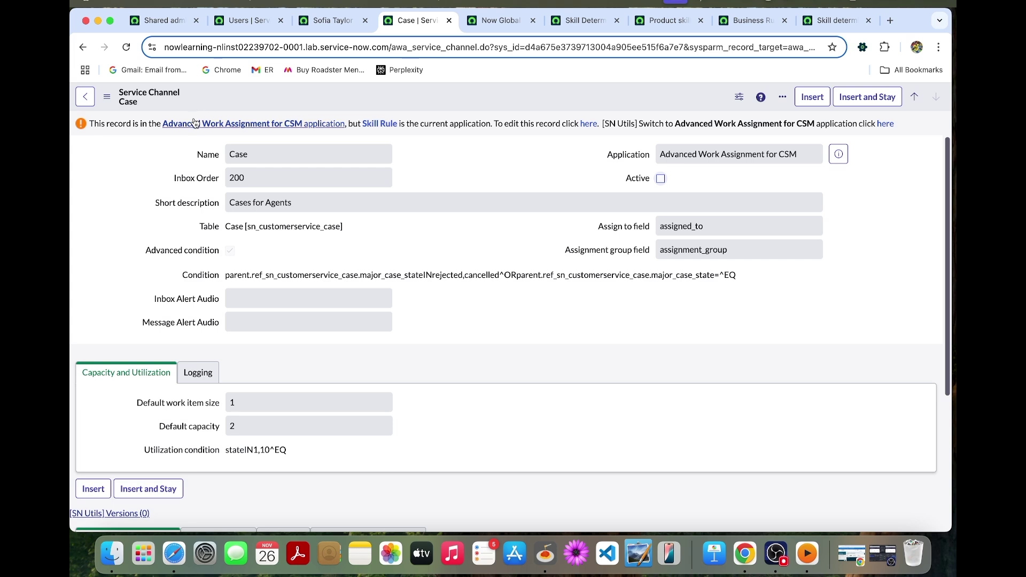
# Switch the application scope to Advanced Work Assignment for CSM, searching the scope list for "adva"
pyautogui.click(164, 27)
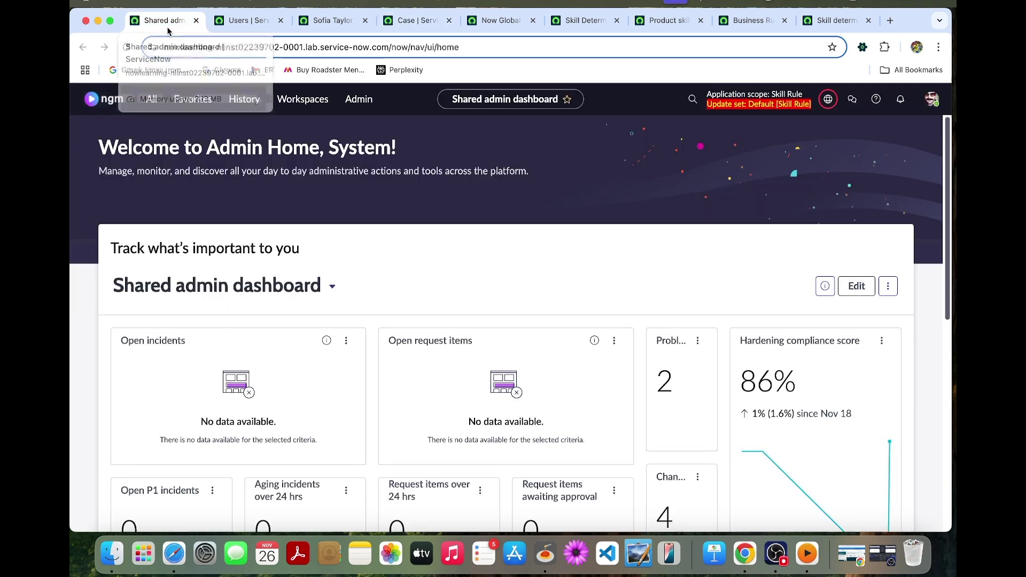
pyautogui.click(828, 98)
pyautogui.click(802, 131)
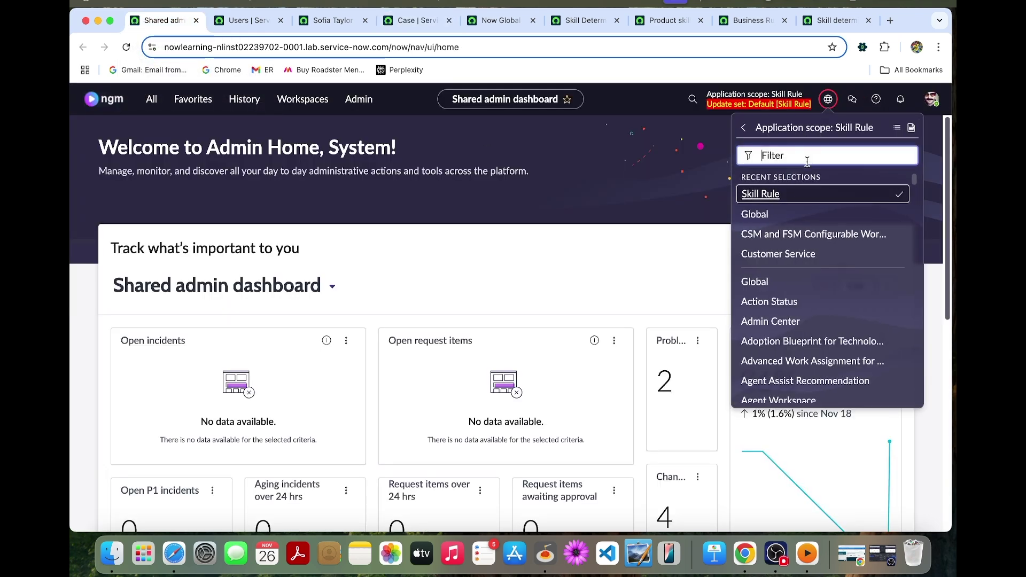
pyautogui.write('adva')
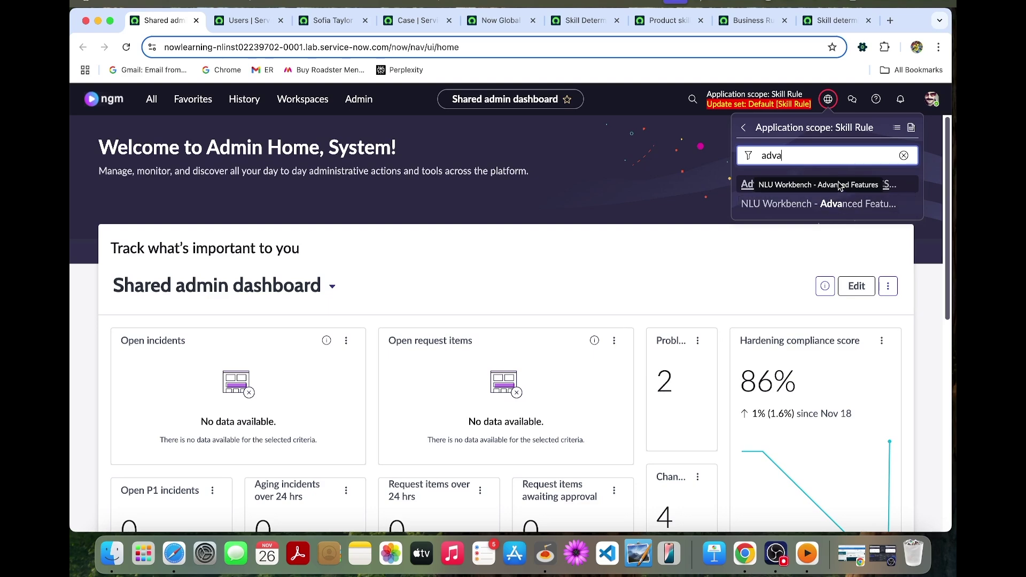
pyautogui.click(839, 185)
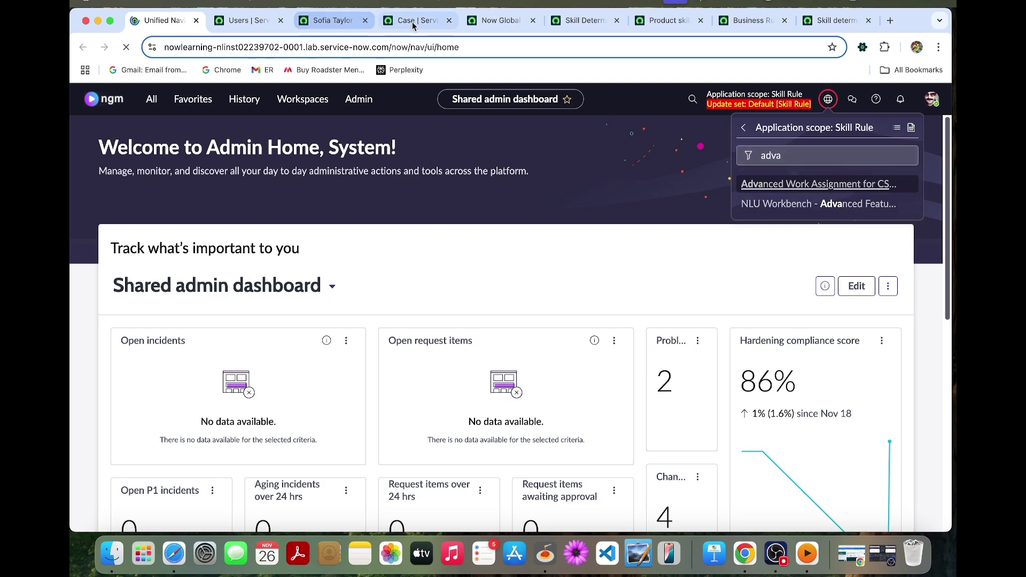
# Reload the Case service channel record for editing and save it as active
pyautogui.click(427, 22)
pyautogui.click(126, 47)
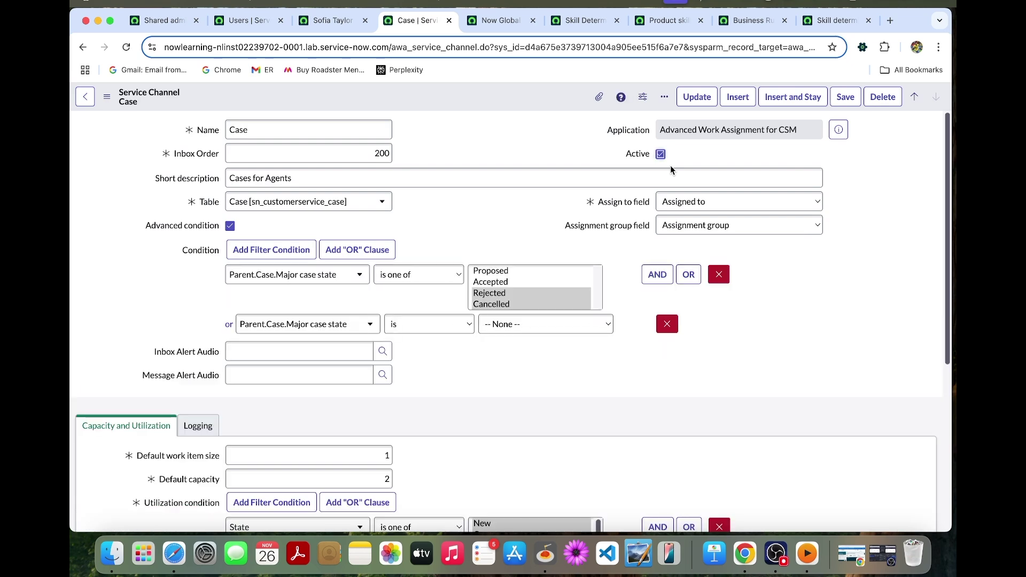
pyautogui.rightClick(540, 106)
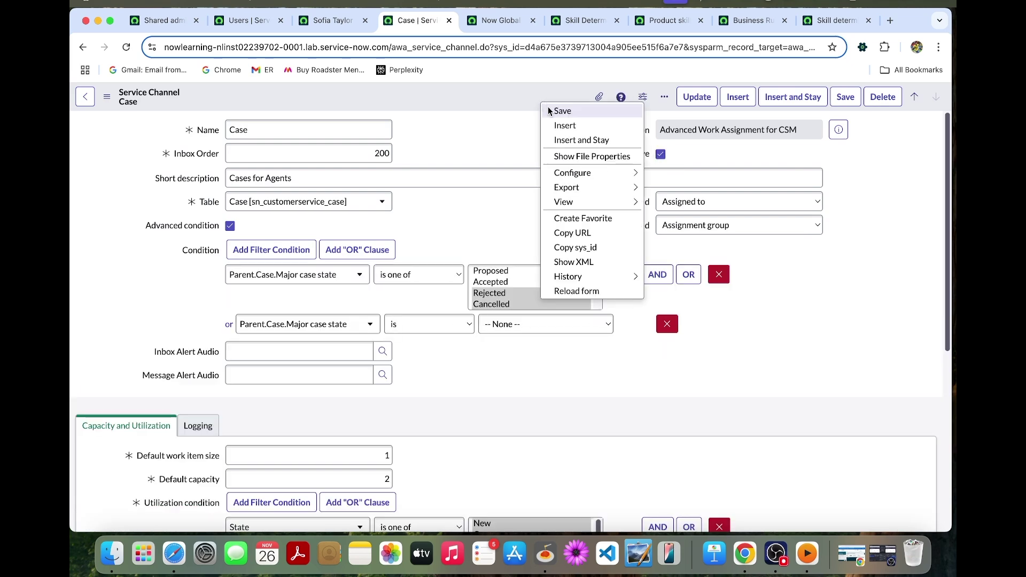
pyautogui.click(549, 109)
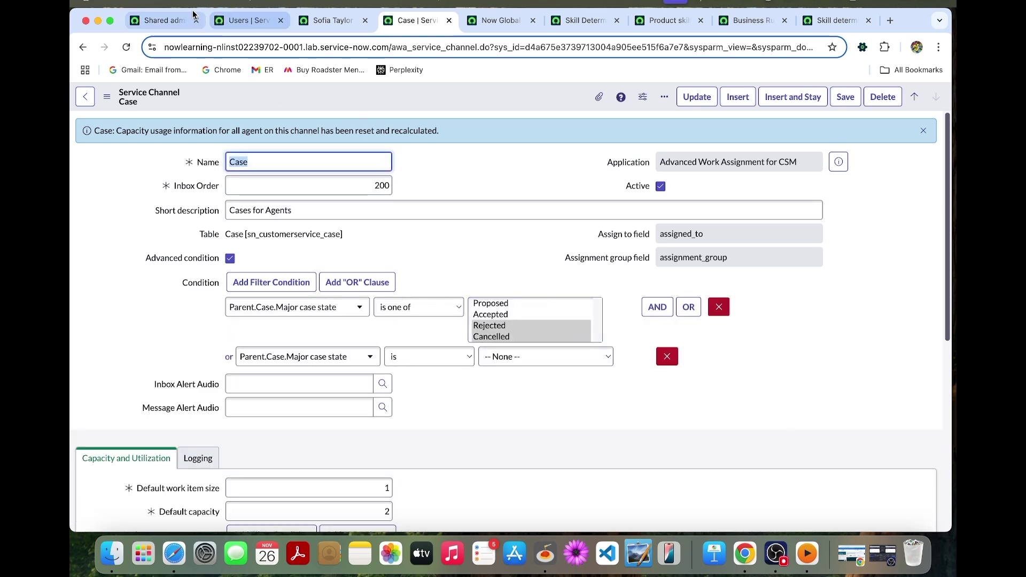
# Search the application navigator for "presenc", open Presence States in a new tab and open the Available record
pyautogui.click(173, 31)
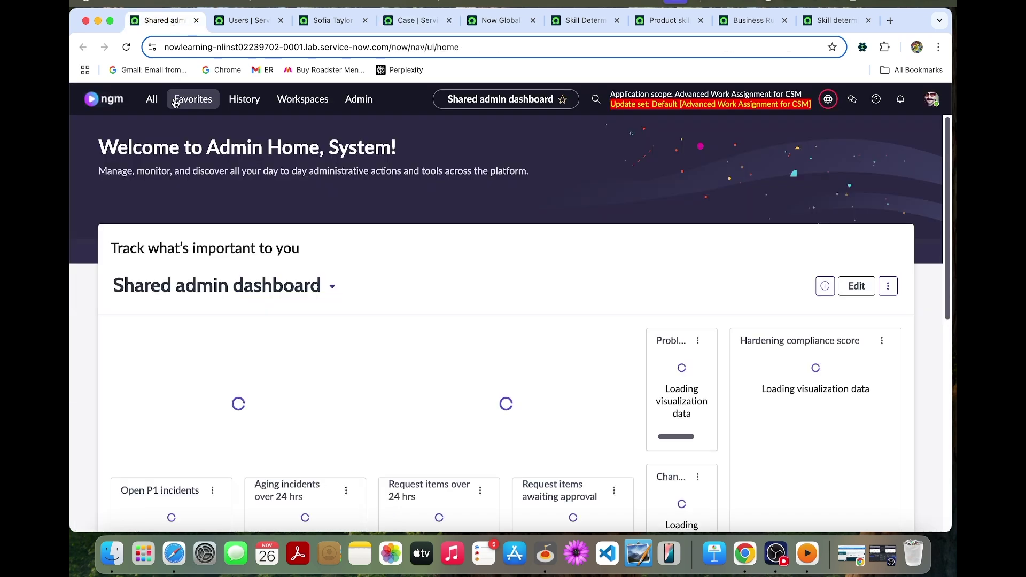
pyautogui.click(158, 101)
pyautogui.write('presenc')
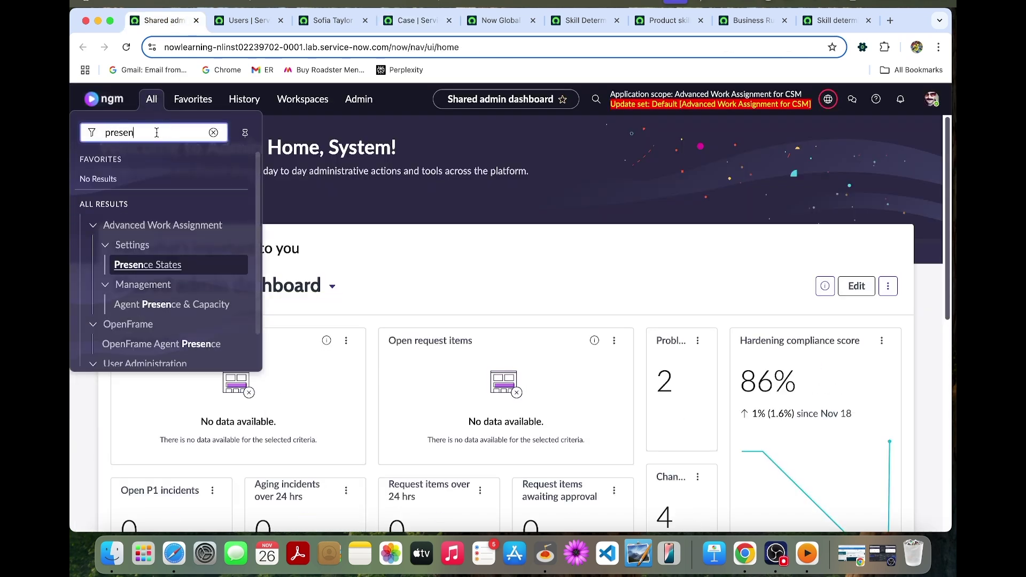
pyautogui.keyDown('super'); pyautogui.click(165, 266); pyautogui.keyUp('super')
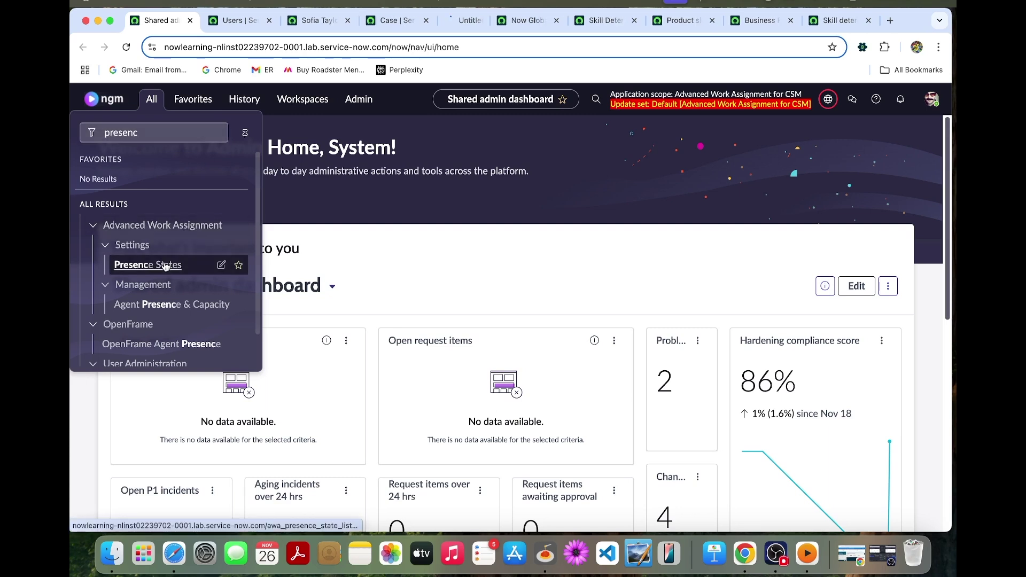
pyautogui.click(439, 24)
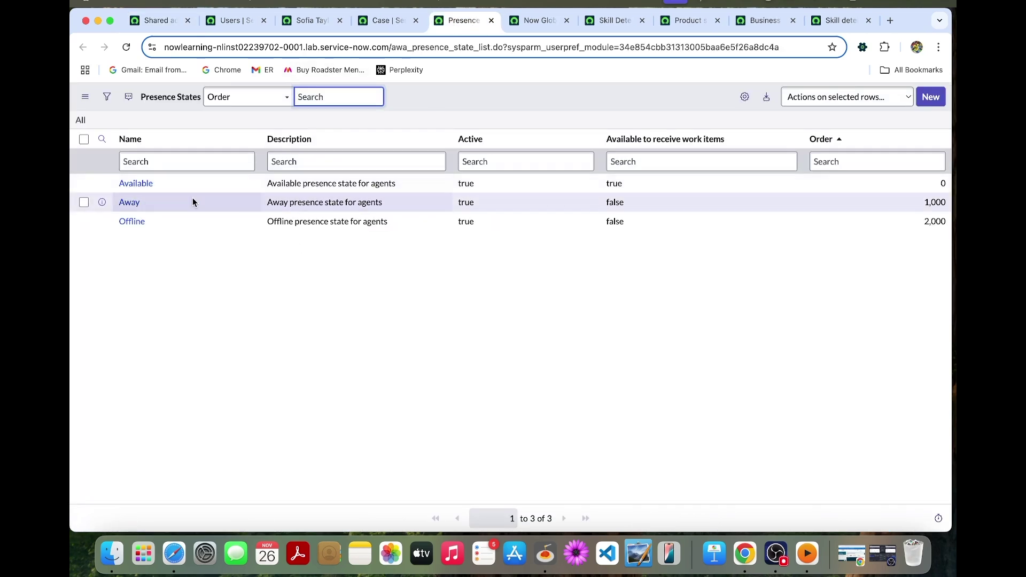
pyautogui.click(131, 187)
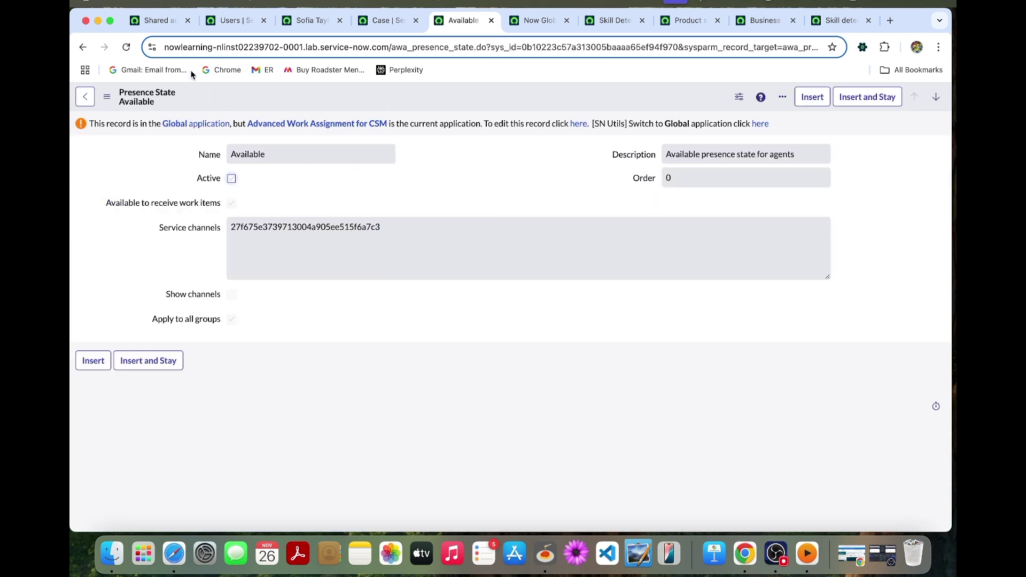
# Switch the application scope to Global from the admin home page
pyautogui.click(157, 20)
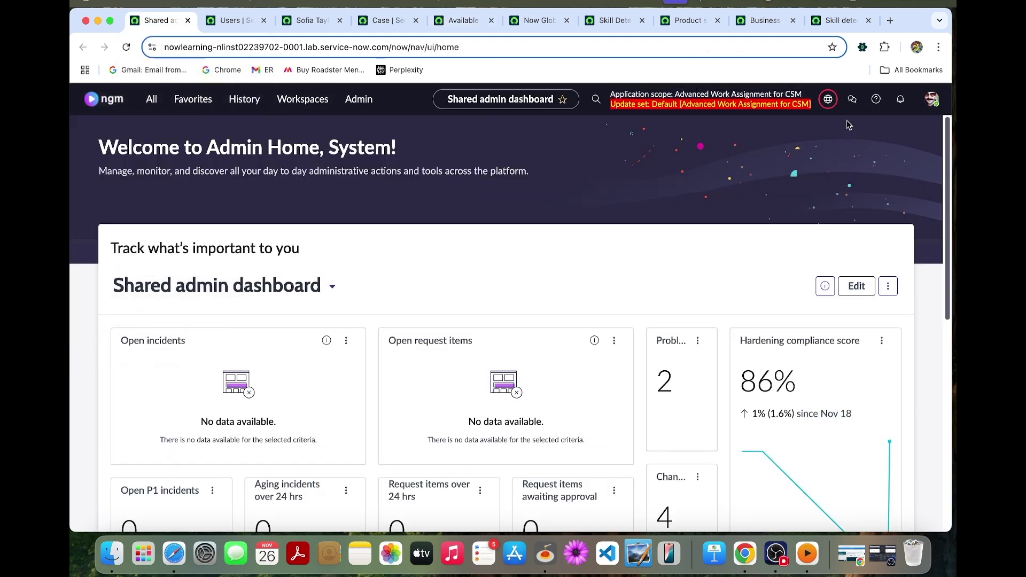
pyautogui.click(828, 99)
pyautogui.click(826, 130)
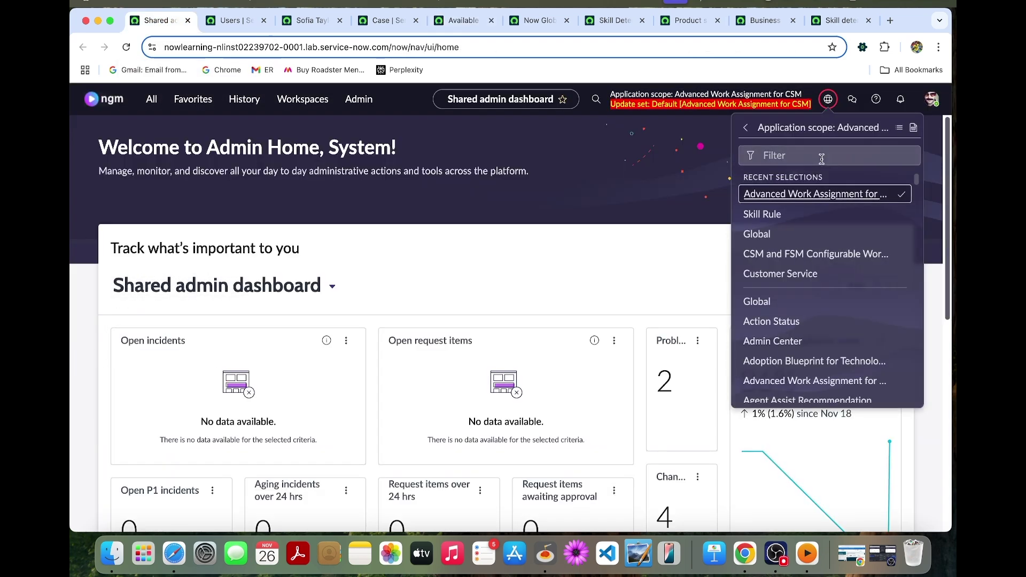
pyautogui.click(755, 236)
# Reload the Available presence state, add Case to its selected service channels and save the record
pyautogui.click(235, 21)
pyautogui.click(409, 22)
pyautogui.click(461, 21)
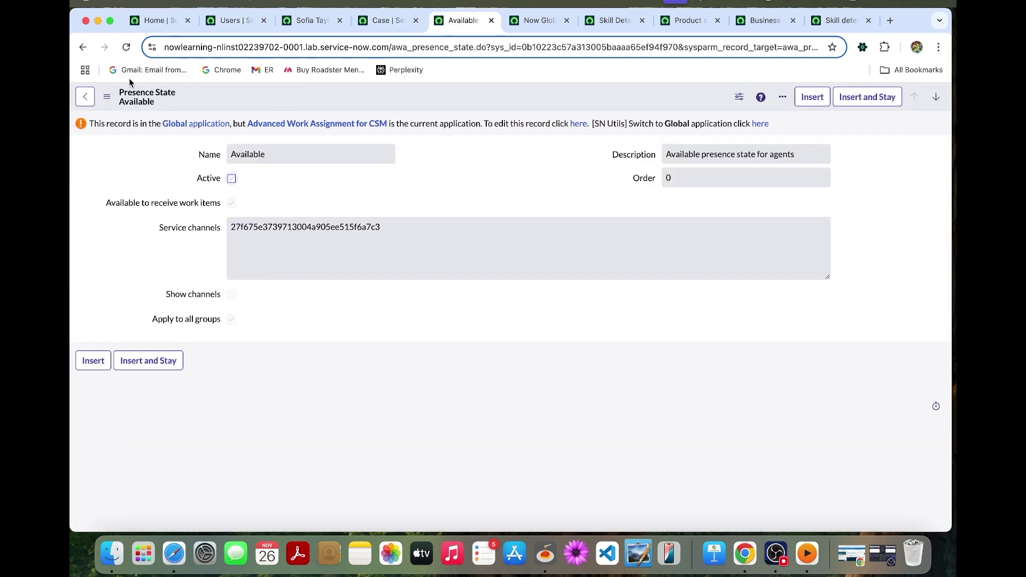
pyautogui.click(127, 47)
pyautogui.click(261, 219)
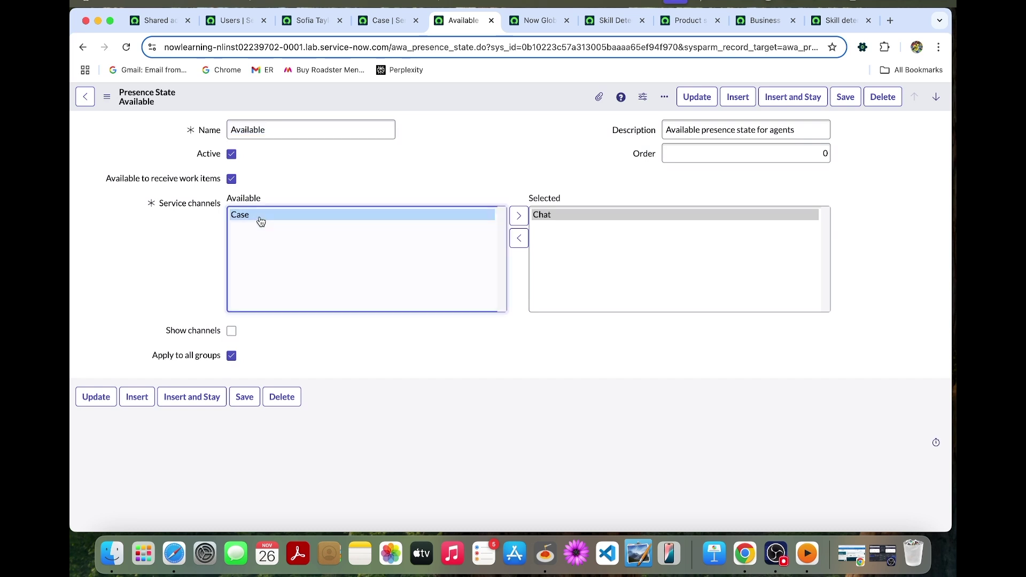
pyautogui.click(518, 217)
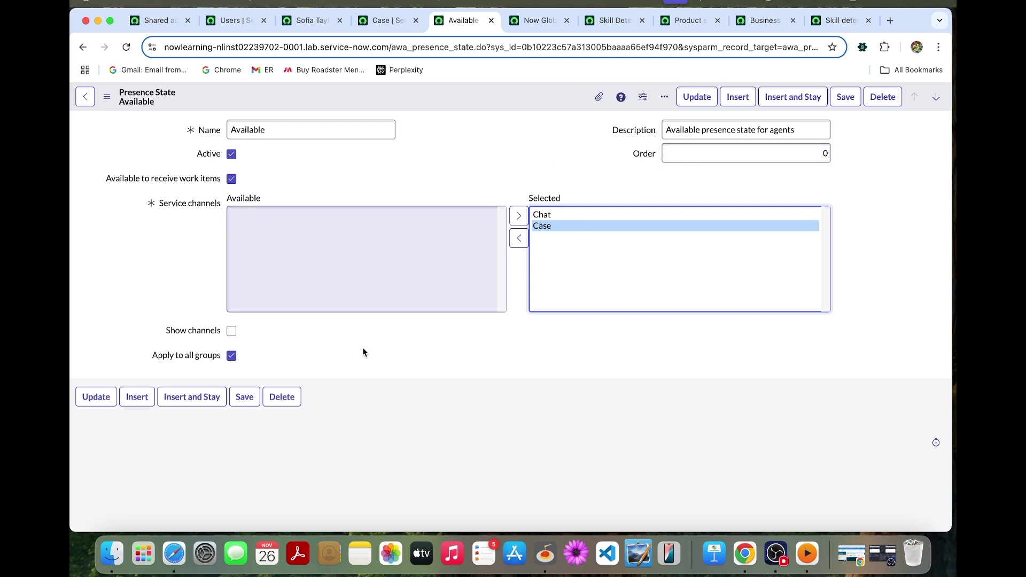
pyautogui.rightClick(480, 110)
pyautogui.click(487, 115)
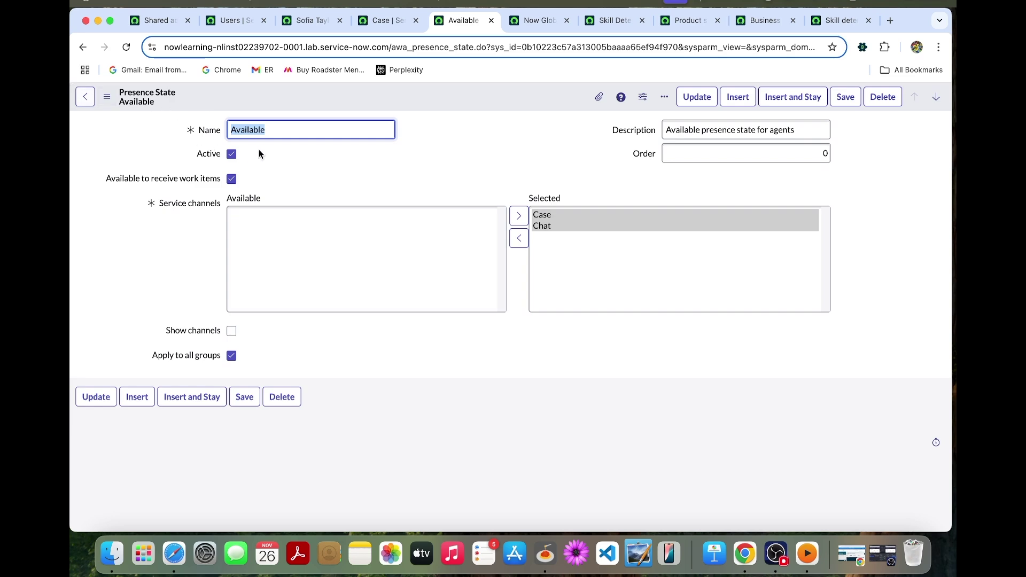
# Search the application navigator for "assignme" and open both the Routing and Assignment rule list and Advanced Work Assignment's Assignment Rules in new tabs
pyautogui.click(142, 21)
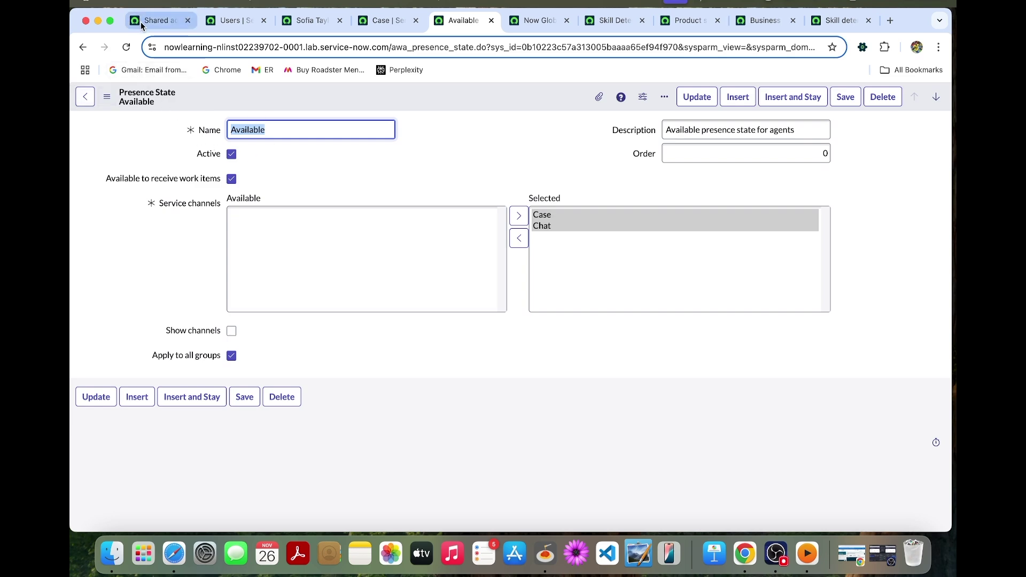
pyautogui.click(152, 99)
pyautogui.write('a')
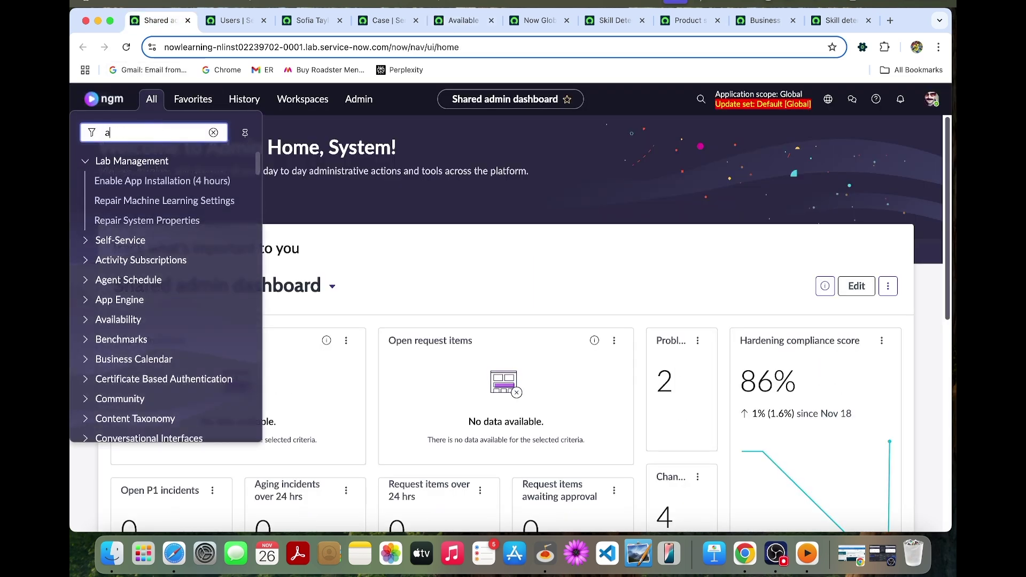
pyautogui.write('ssignme')
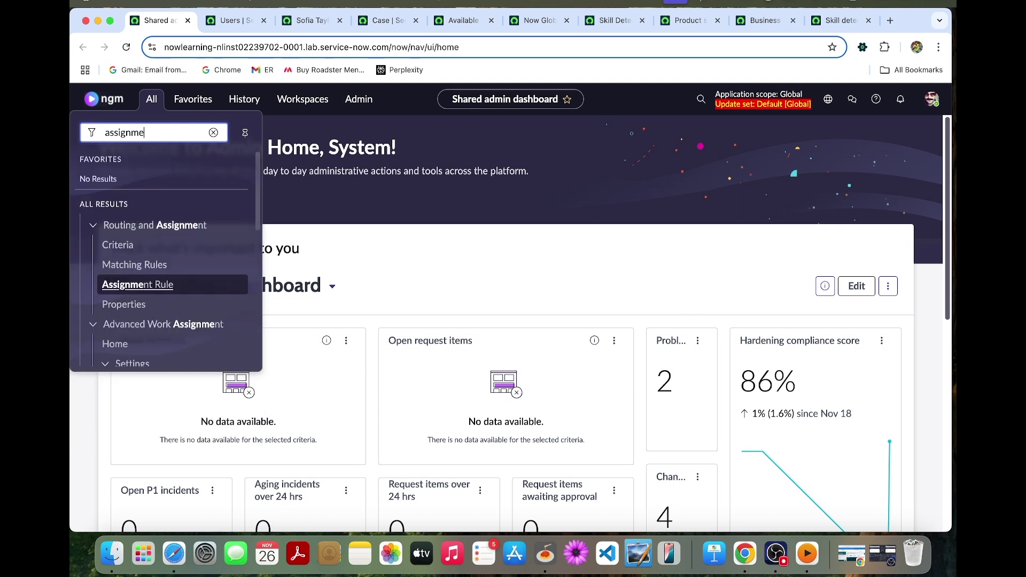
pyautogui.keyDown('super'); pyautogui.click(167, 285); pyautogui.keyUp('super')
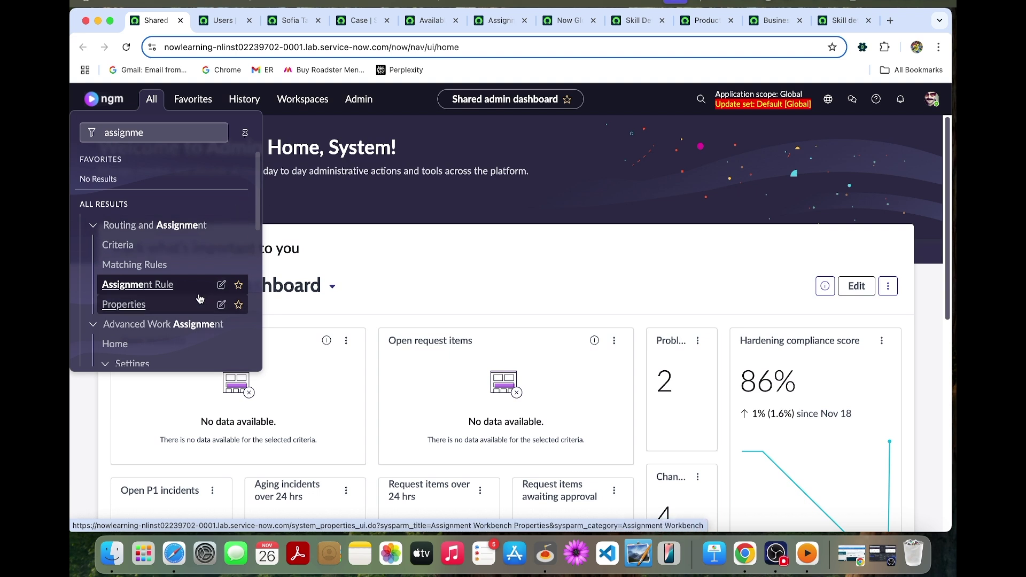
pyautogui.scroll(-5, 199, 295)
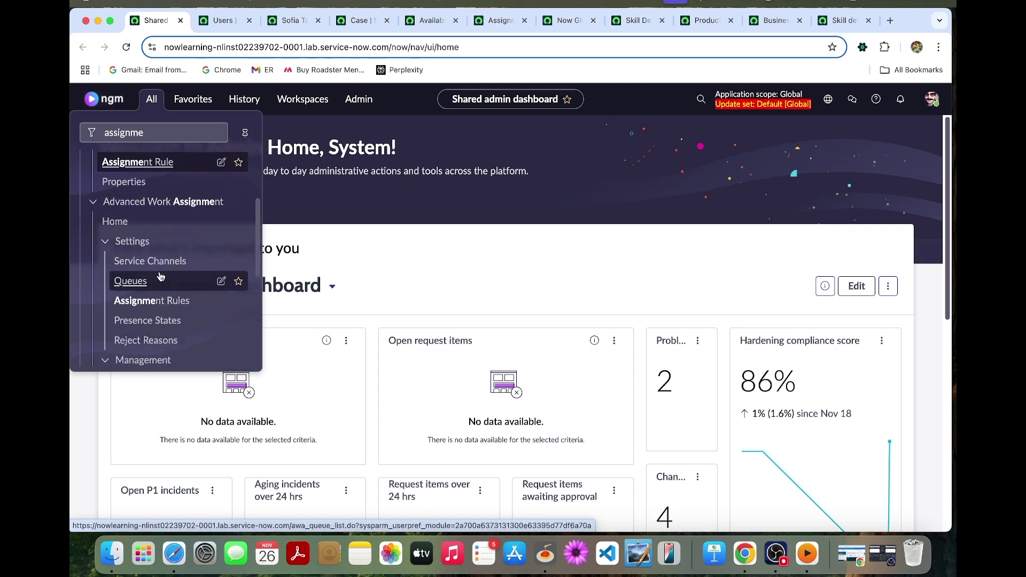
pyautogui.keyDown('super'); pyautogui.click(160, 300); pyautogui.keyUp('super')
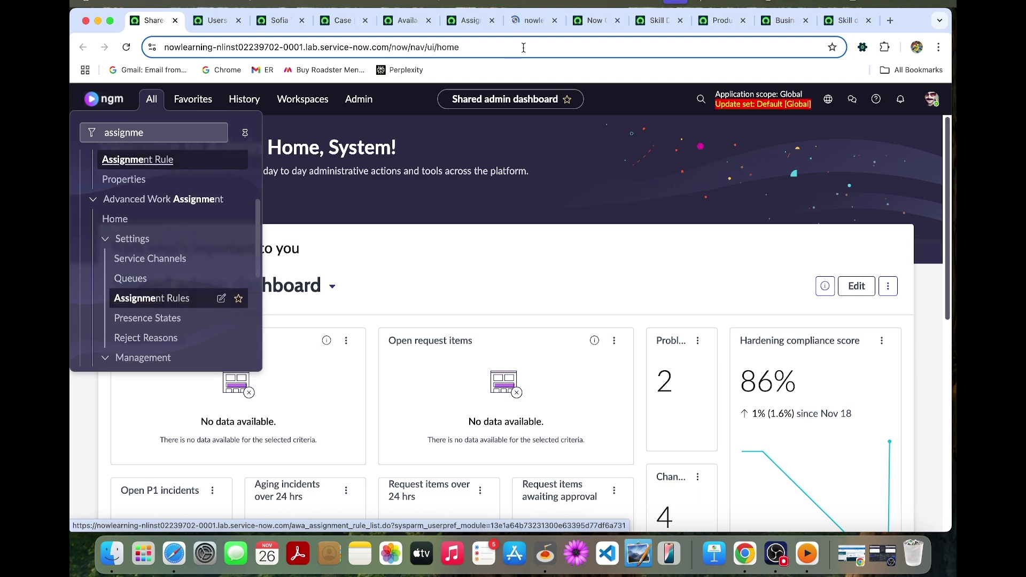
# Compare the two assignment rule lists and close the Routing and Assignment one, keeping the Advanced Work Assignment list
pyautogui.click(523, 21)
pyautogui.click(463, 27)
pyautogui.click(512, 22)
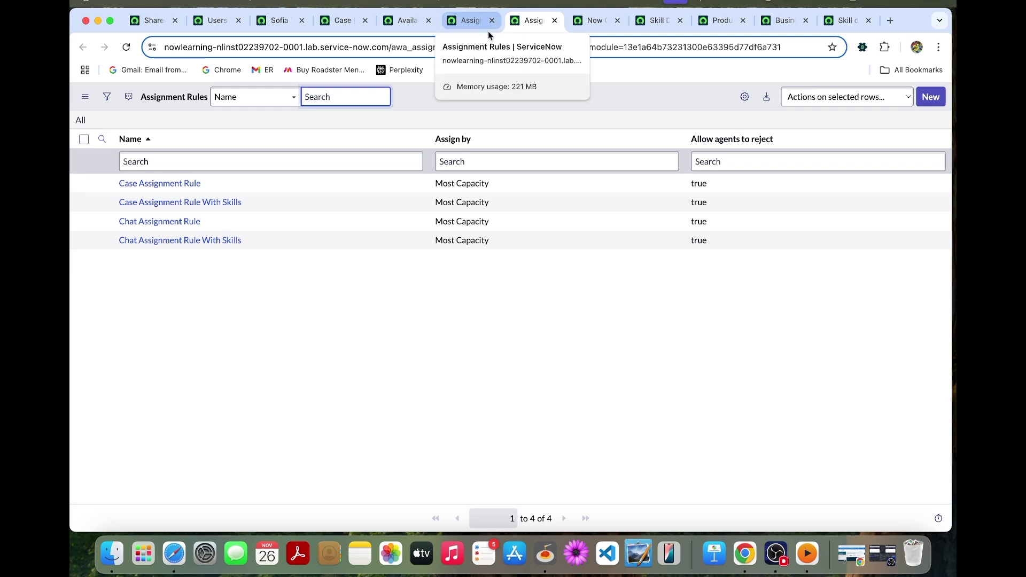
pyautogui.click(473, 33)
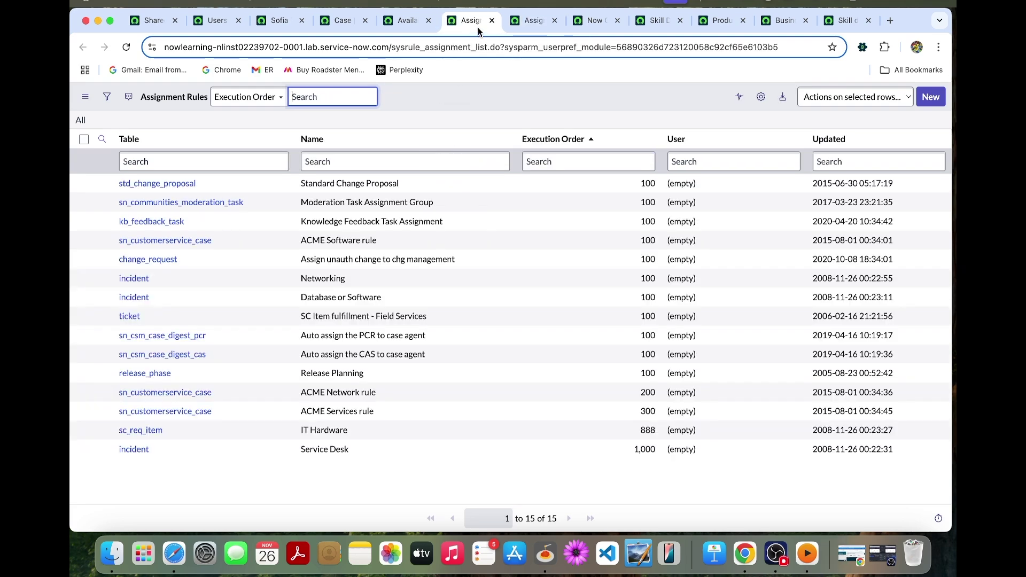
pyautogui.click(491, 21)
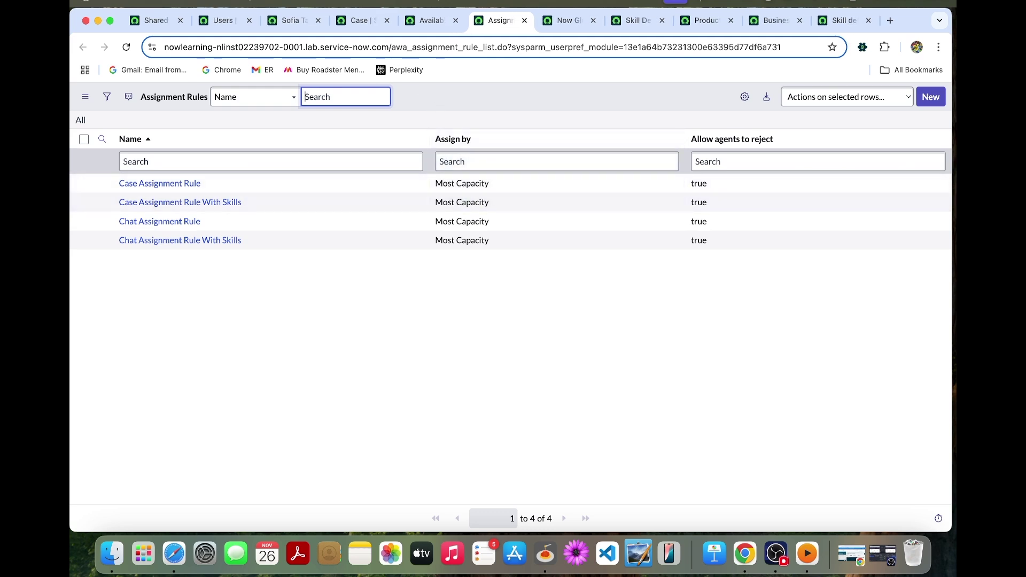
# Create an assignment rule named "Skill Based case Assignment" described as "Assign Cases to agents that match the Cases' mandatory skillset and have the most capacity available"
pyautogui.click(931, 97)
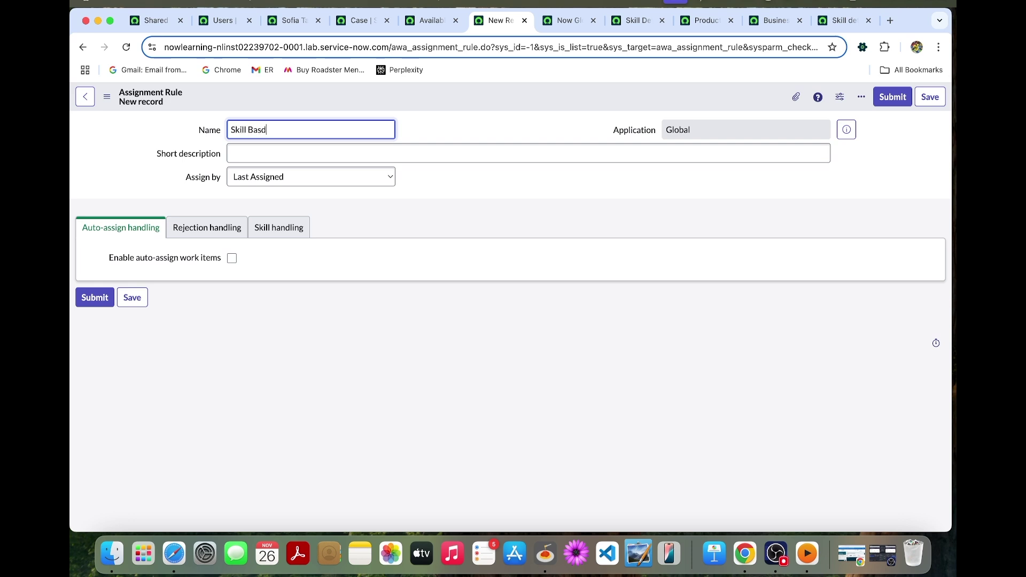
pyautogui.write('ed case Ass')
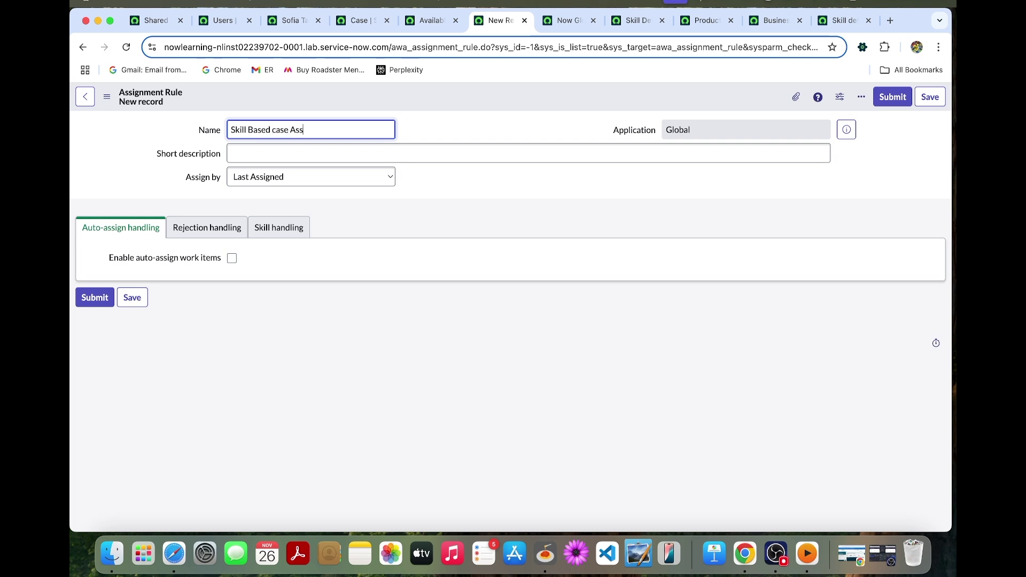
pyautogui.write('nt')
pyautogui.click(341, 153)
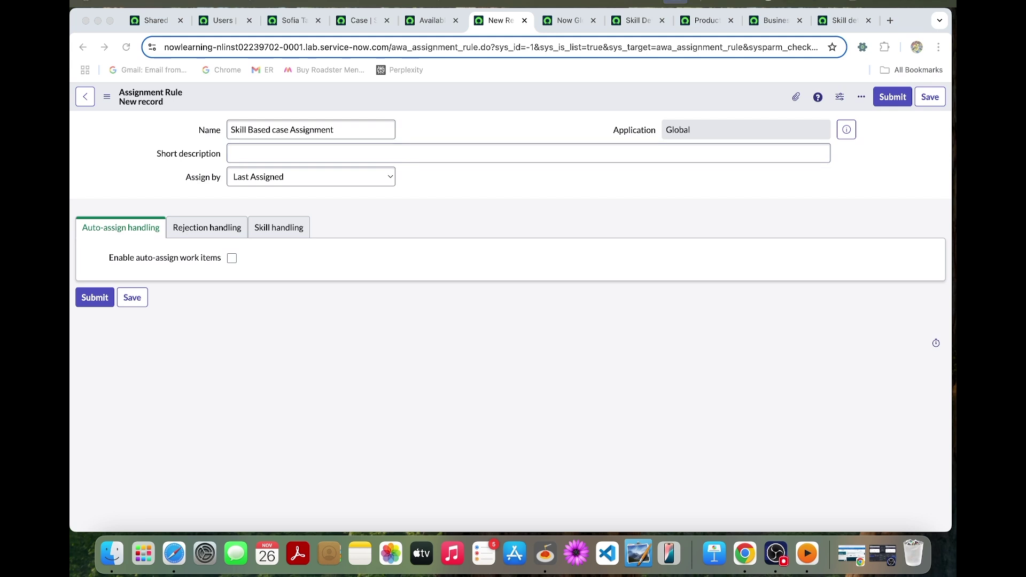
pyautogui.click(300, 152)
pyautogui.write("Assign Cases to agents that match the Cases' mandatory skillset and have the most capacity available")
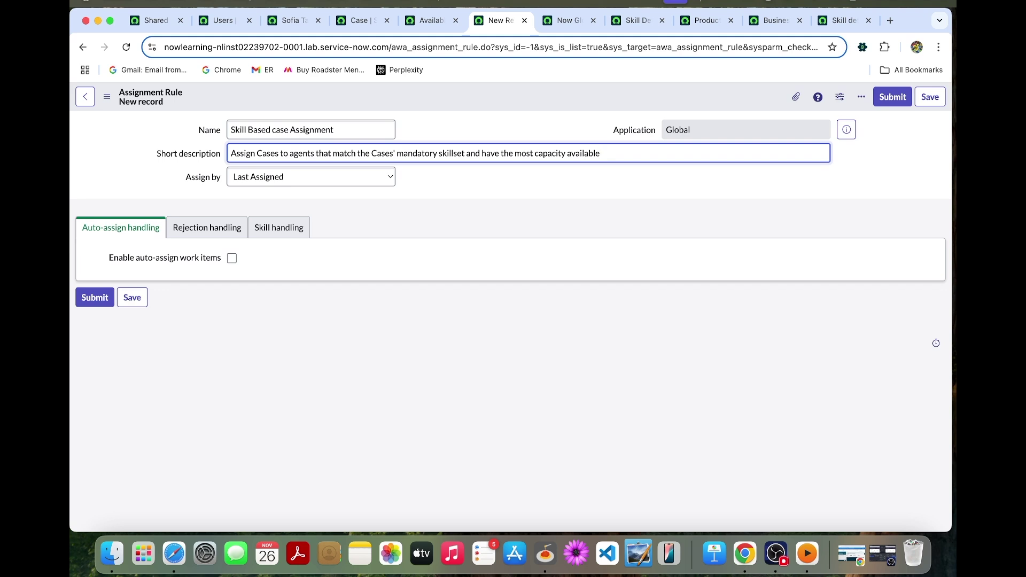
# Set the rule to assign by Most Capacity and enable auto-assign work items with the Inbox card display option
pyautogui.click(305, 185)
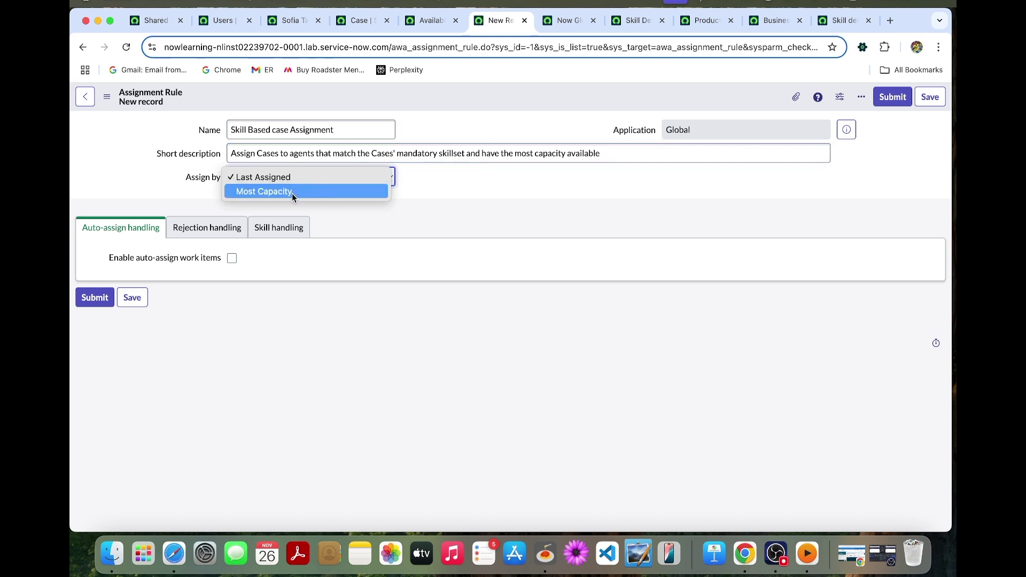
pyautogui.click(292, 193)
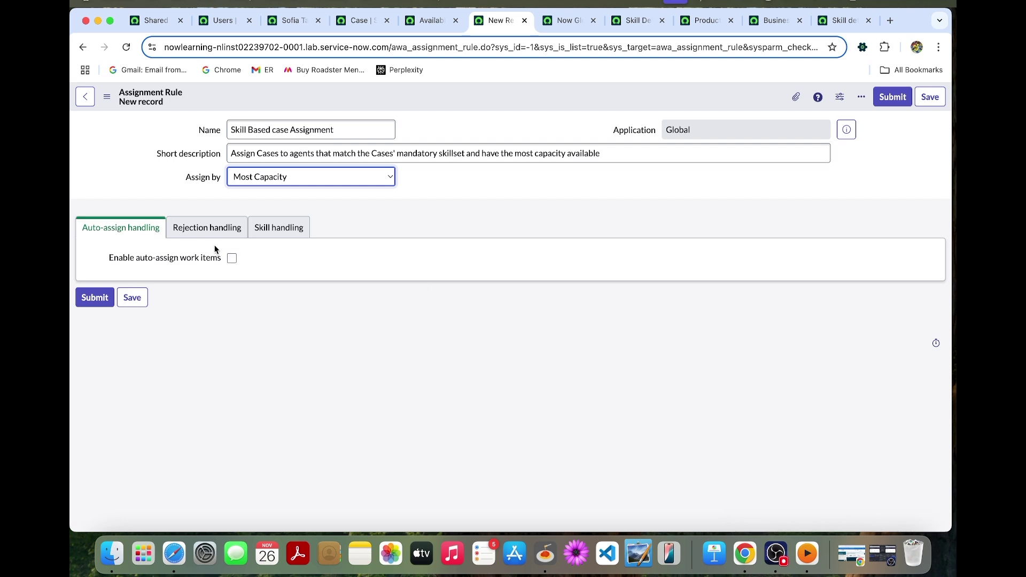
pyautogui.click(226, 267)
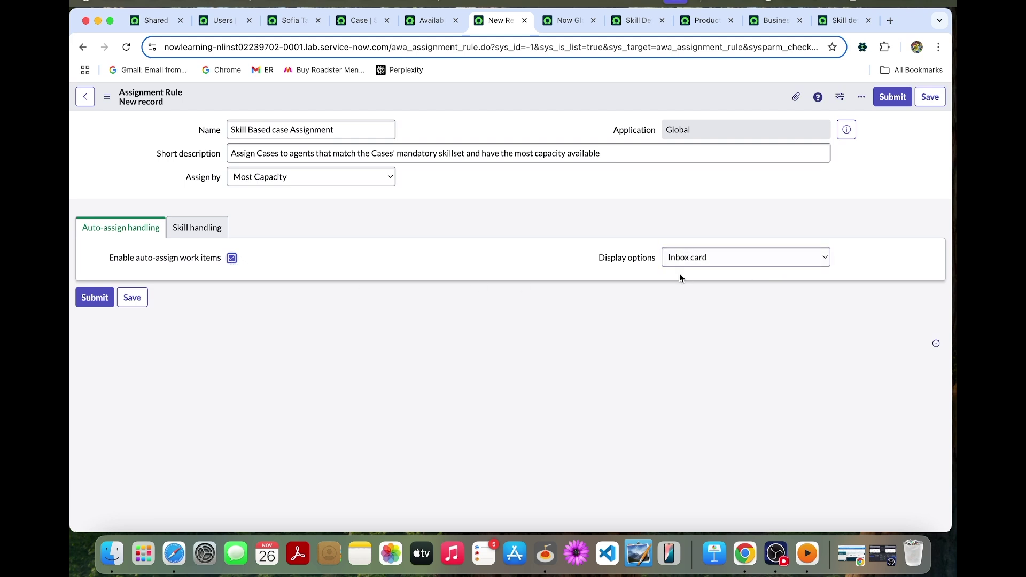
pyautogui.click(731, 266)
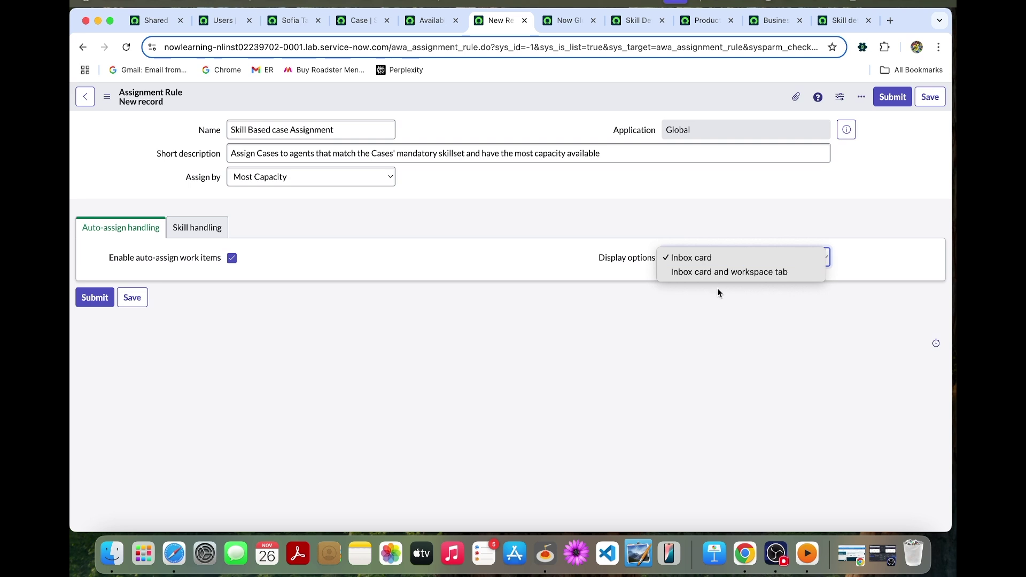
pyautogui.click(684, 261)
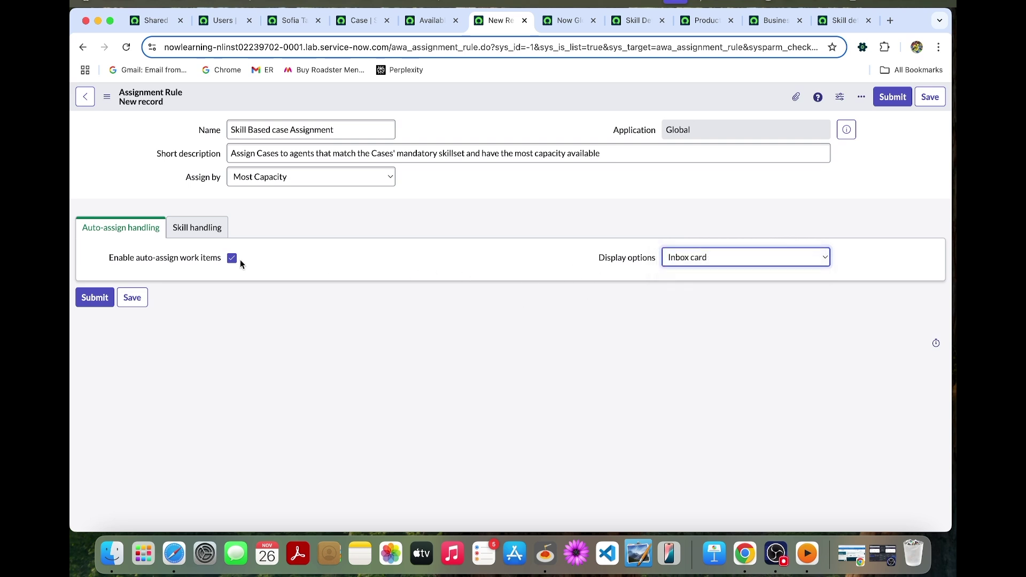
# Enable skills with mandatory skills enforced in the rule's skill handling settings and save the assignment rule
pyautogui.click(214, 235)
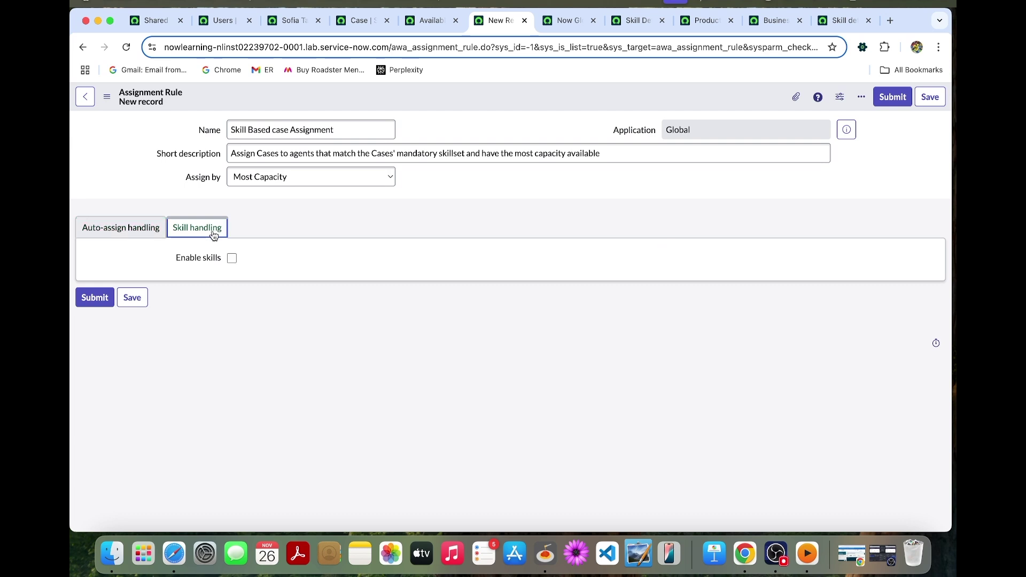
pyautogui.click(232, 259)
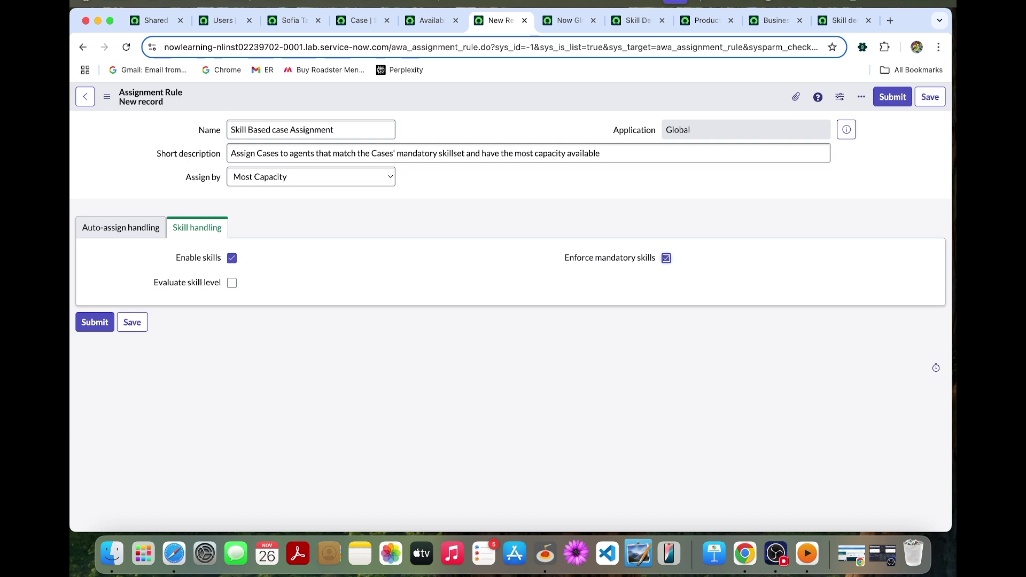
pyautogui.rightClick(551, 95)
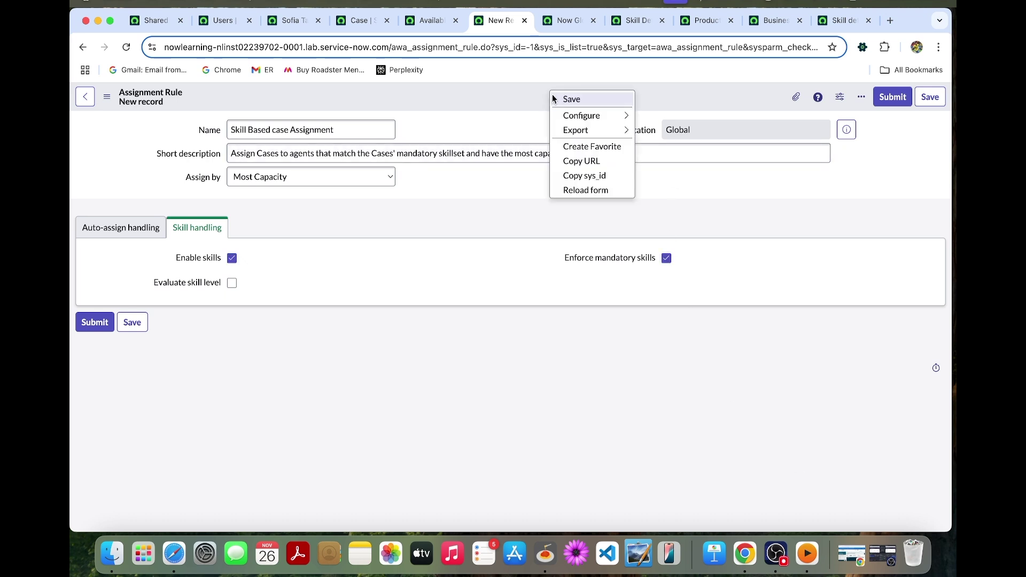
pyautogui.click(571, 99)
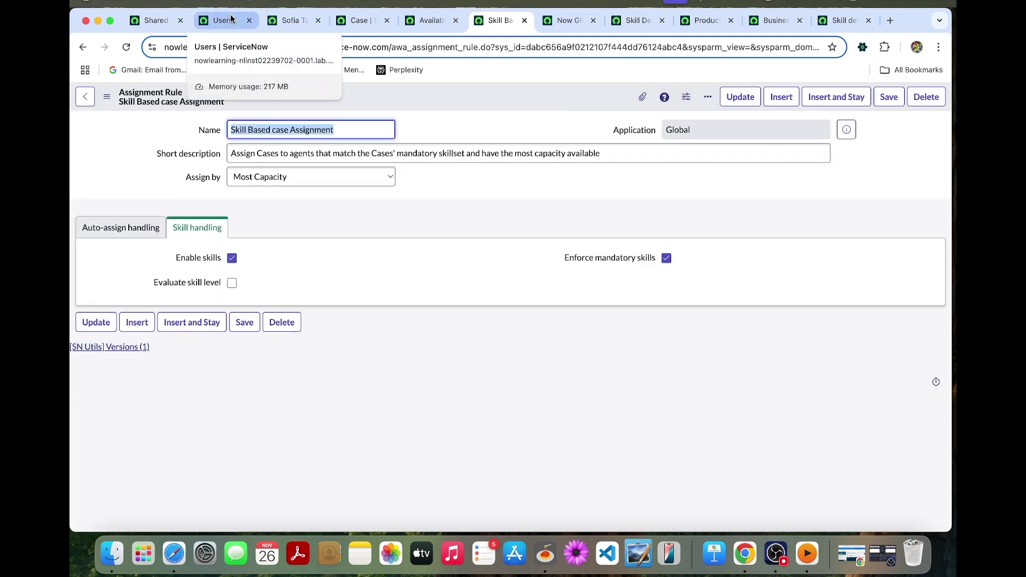
# Search the application navigator for "queues" and open the Queues list and the Consumer Service - Fiber Internet Cases queue in new tabs
pyautogui.click(161, 19)
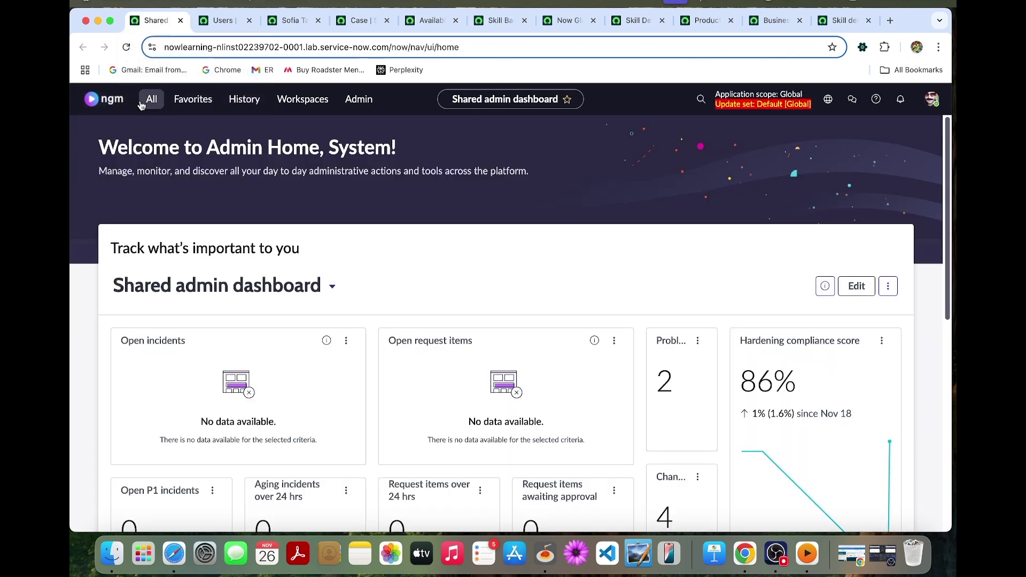
pyautogui.click(142, 103)
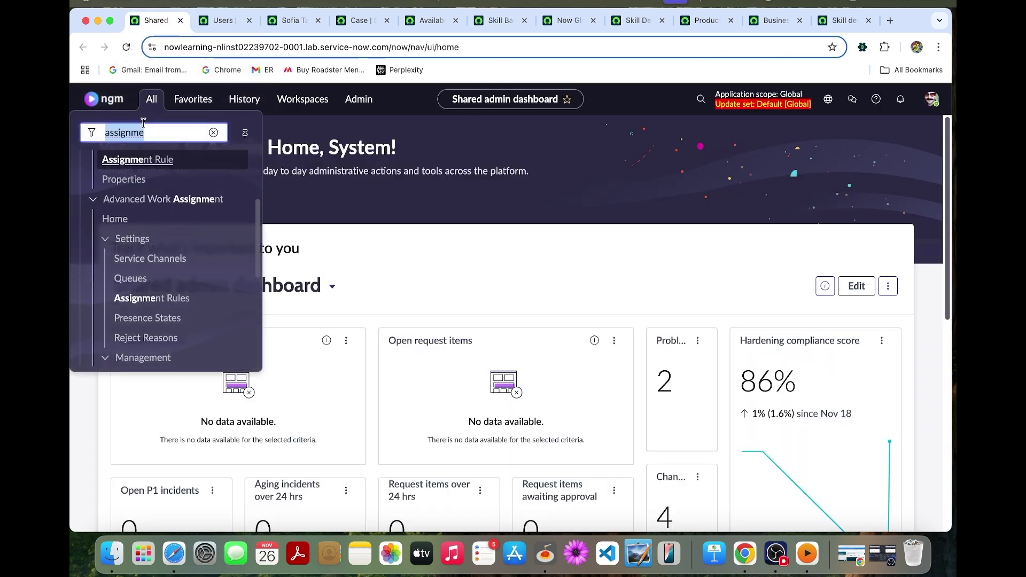
pyautogui.write('queues')
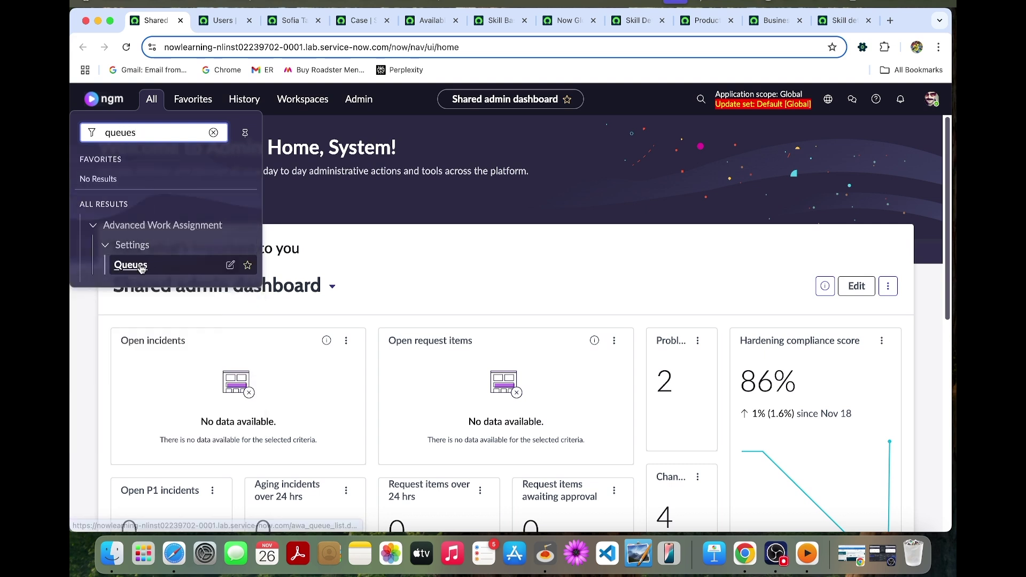
pyautogui.keyDown('super'); pyautogui.click(137, 265); pyautogui.keyUp('super')
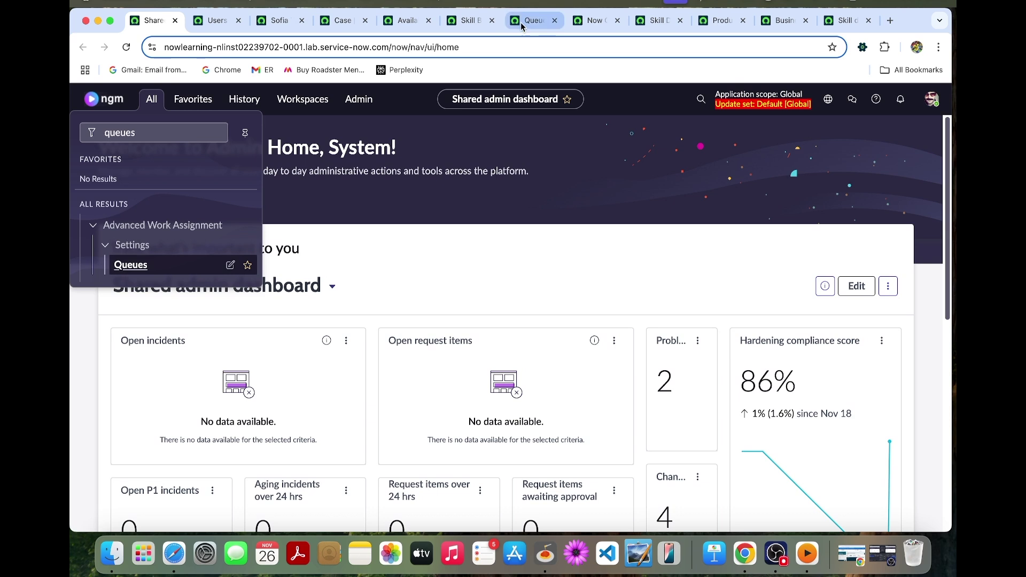
pyautogui.click(521, 21)
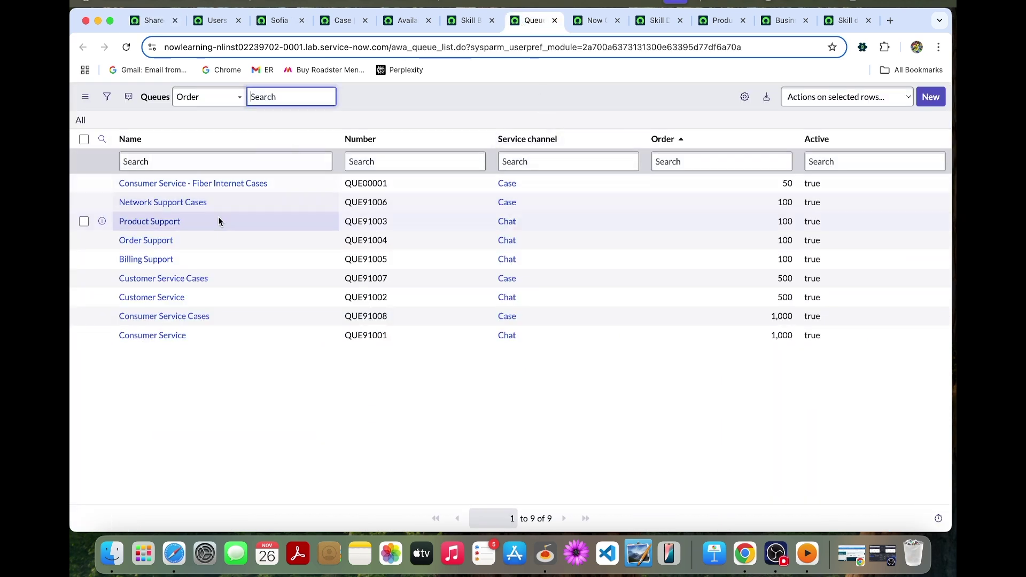
pyautogui.keyDown('super'); pyautogui.click(214, 187); pyautogui.keyUp('super')
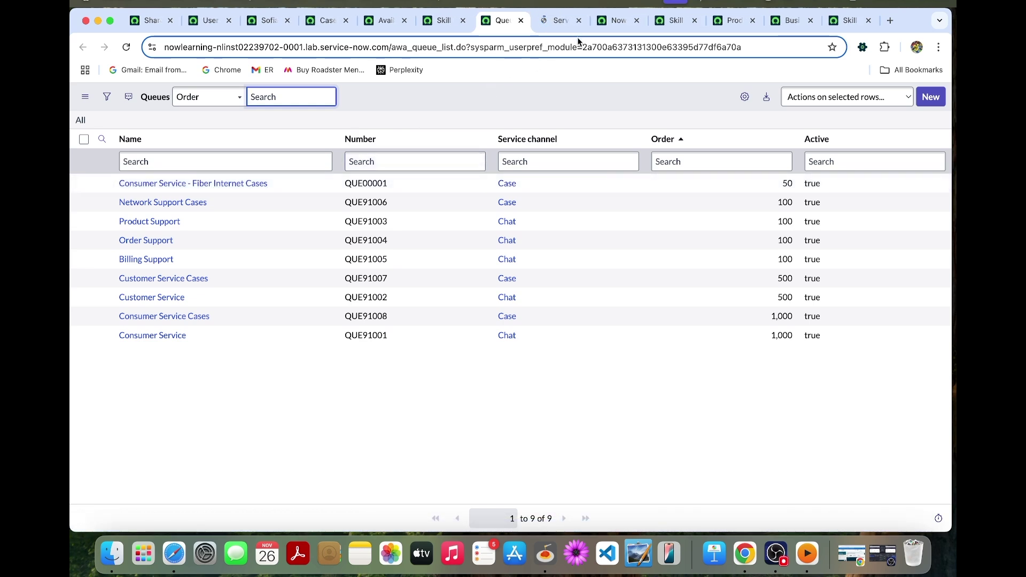
pyautogui.click(559, 23)
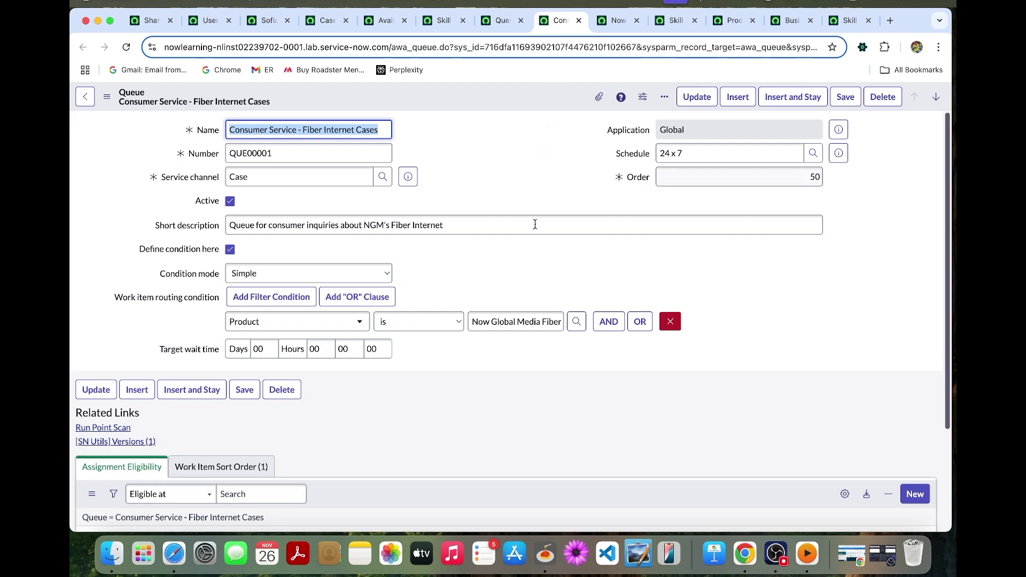
# Start a new assignment eligibility record for the queue with Skill Based case Assignment as the agent assignment rule
pyautogui.scroll(-3, 530, 265)
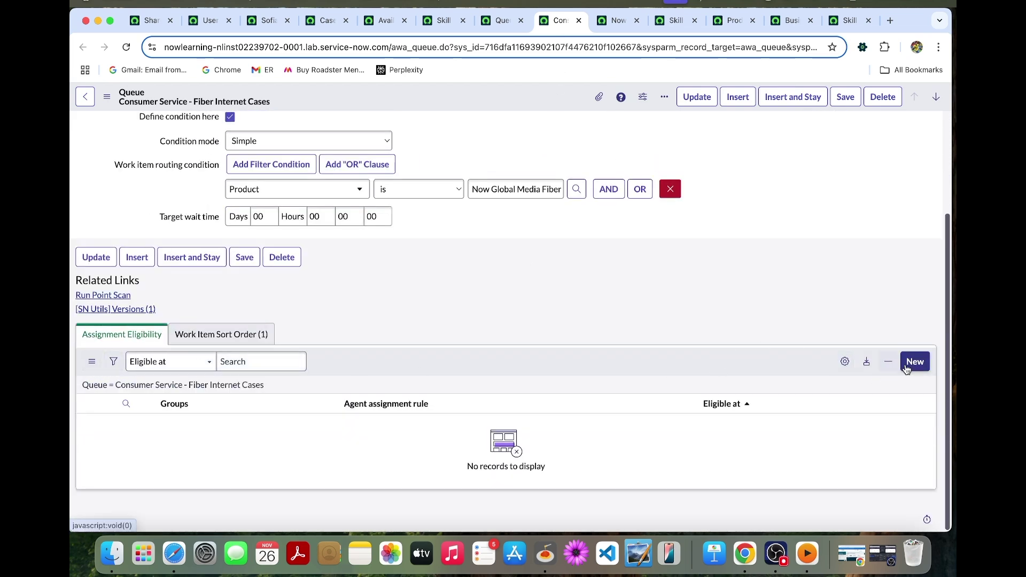
pyautogui.scroll(3, 772, 296)
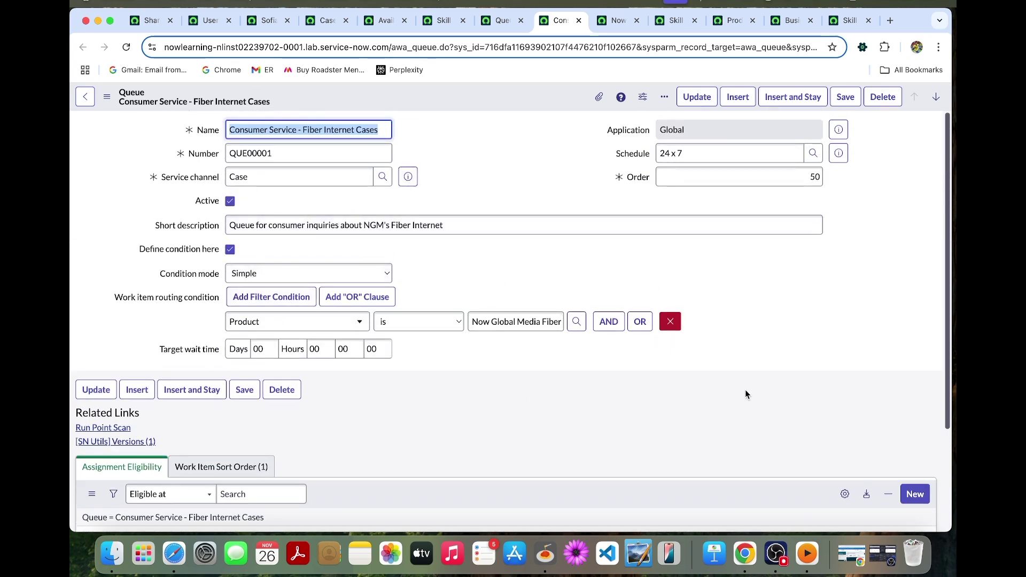
pyautogui.scroll(-1, 749, 395)
pyautogui.click(914, 437)
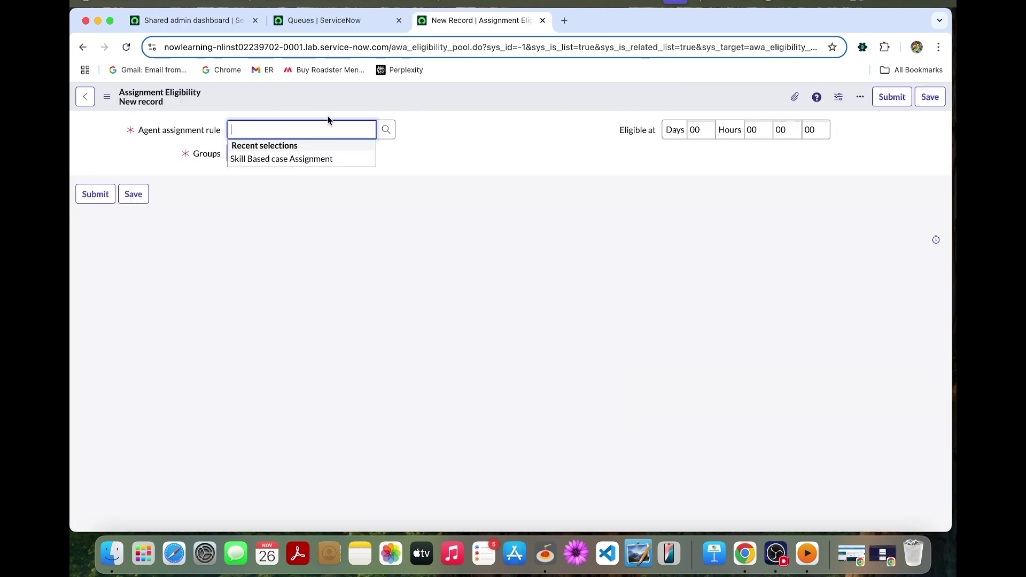
pyautogui.click(307, 159)
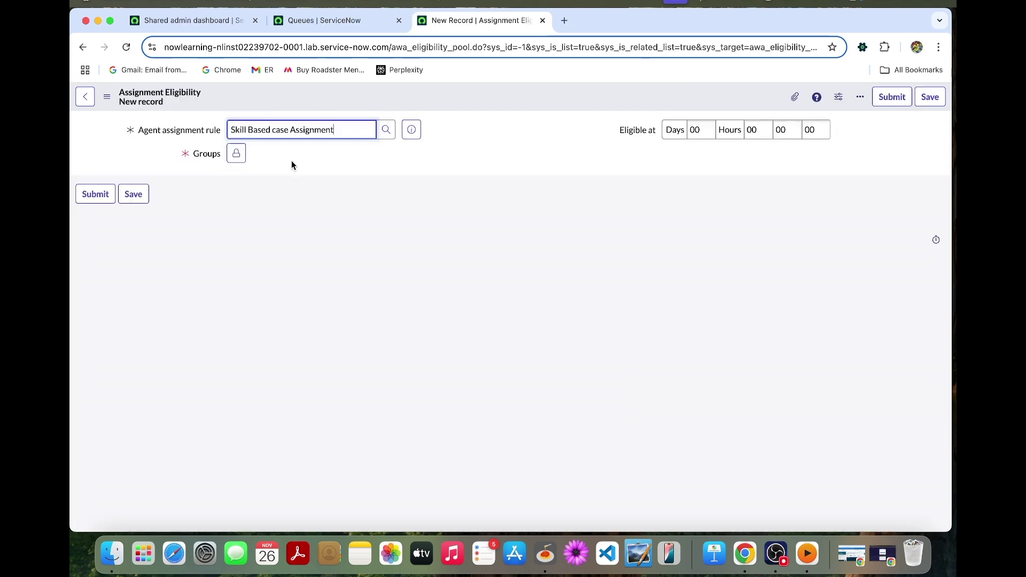
# Find the "consumer service" group, add Consumer Service Support to the eligibility record's groups and submit the record
pyautogui.click(237, 154)
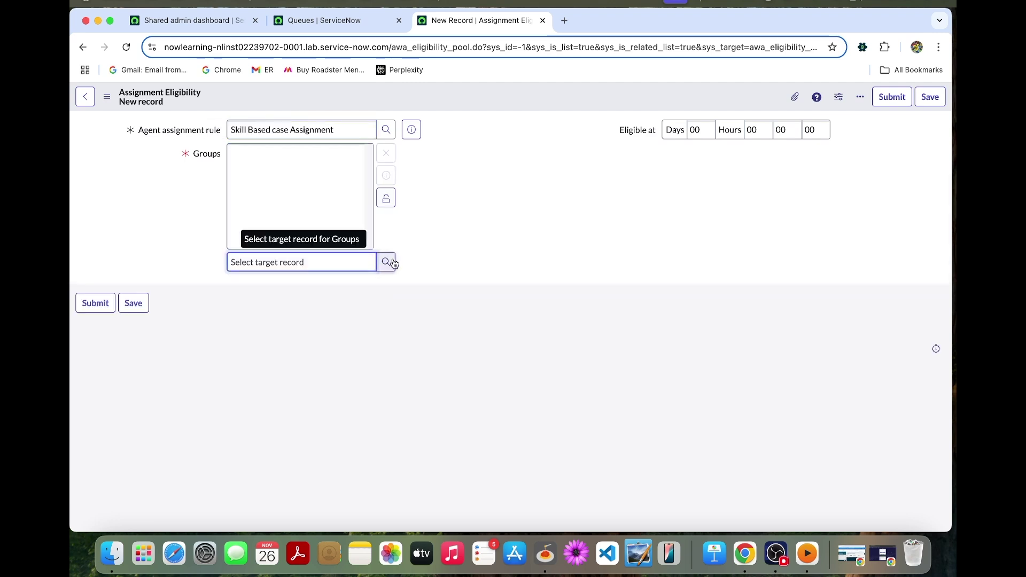
pyautogui.click(386, 263)
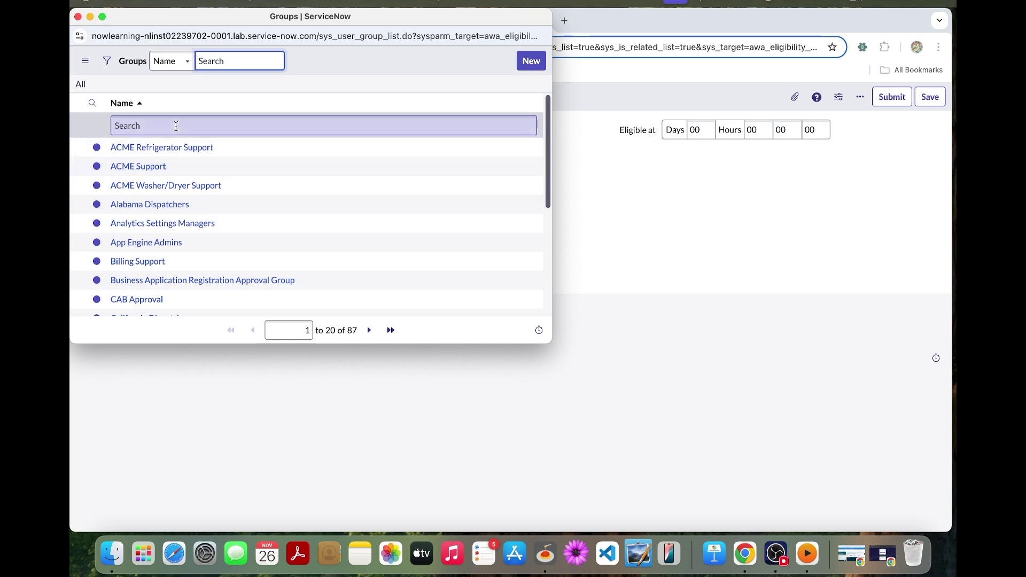
pyautogui.click(176, 126)
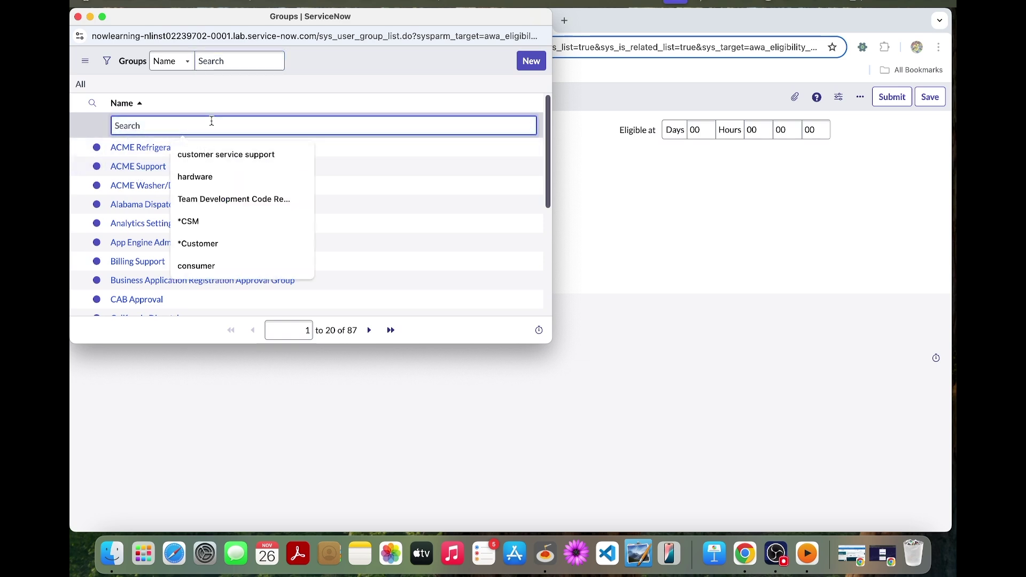
pyautogui.write('cons')
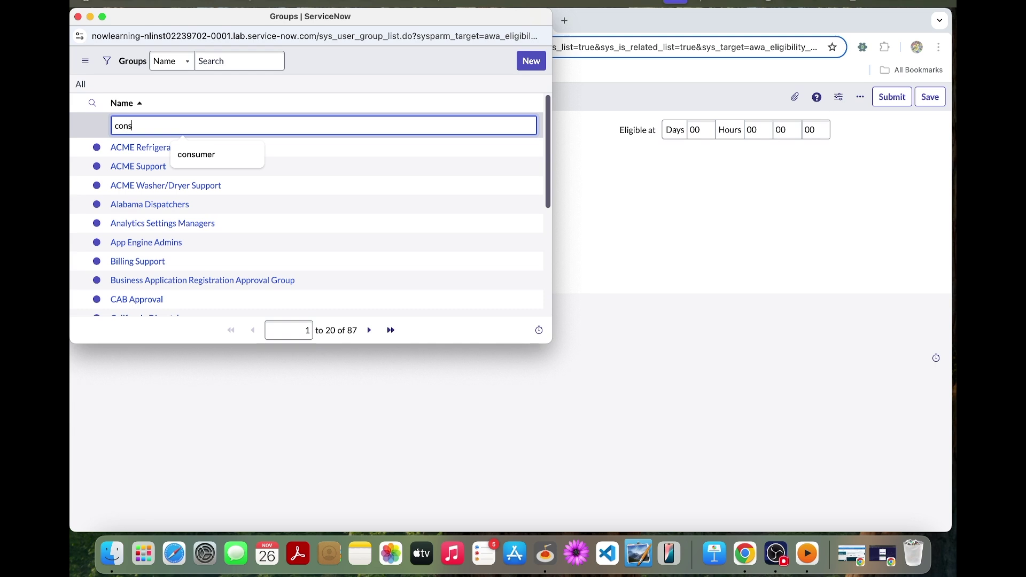
pyautogui.write('umer service')
pyautogui.press('Return')
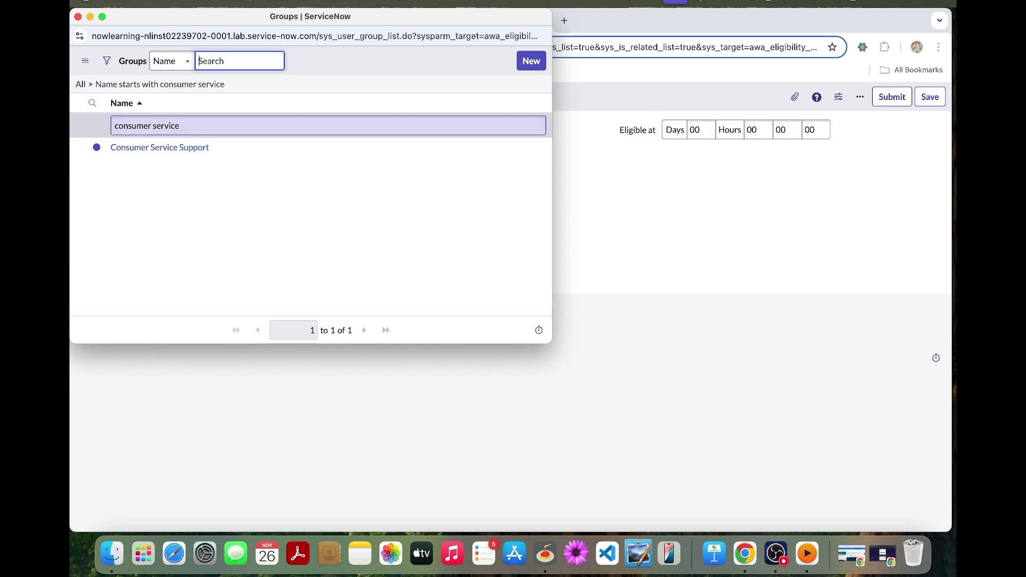
pyautogui.click(180, 148)
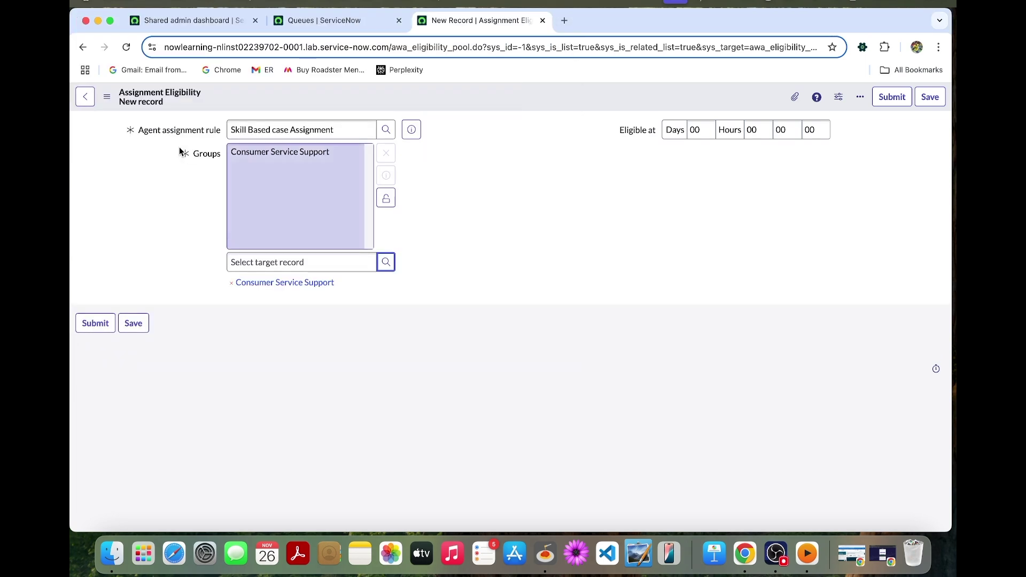
pyautogui.click(386, 198)
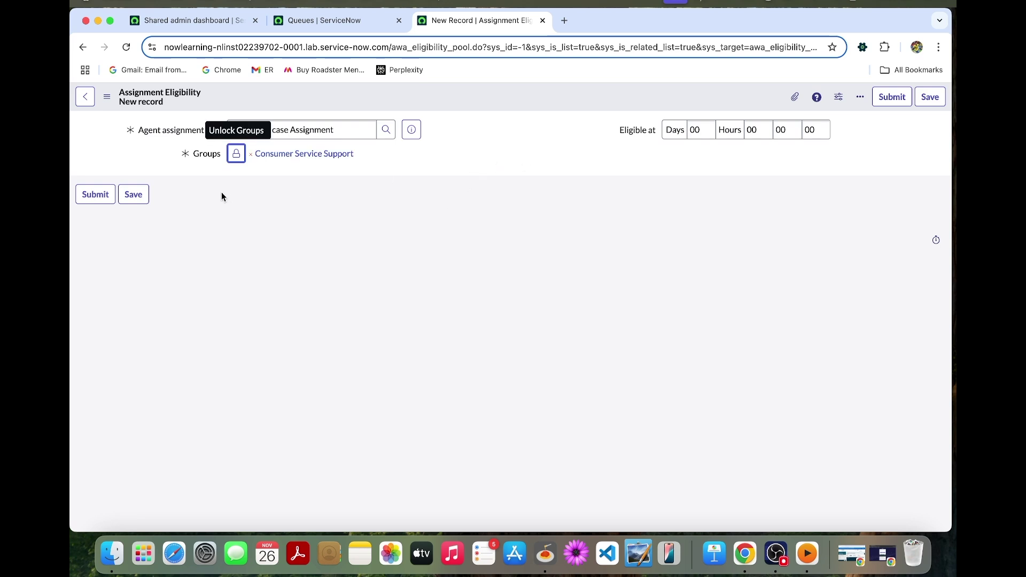
pyautogui.click(95, 194)
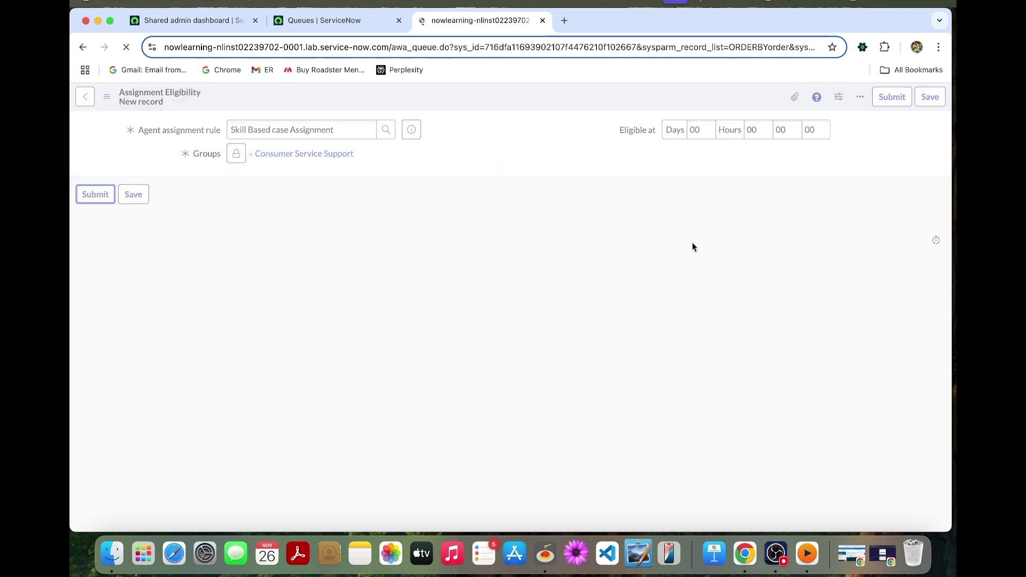
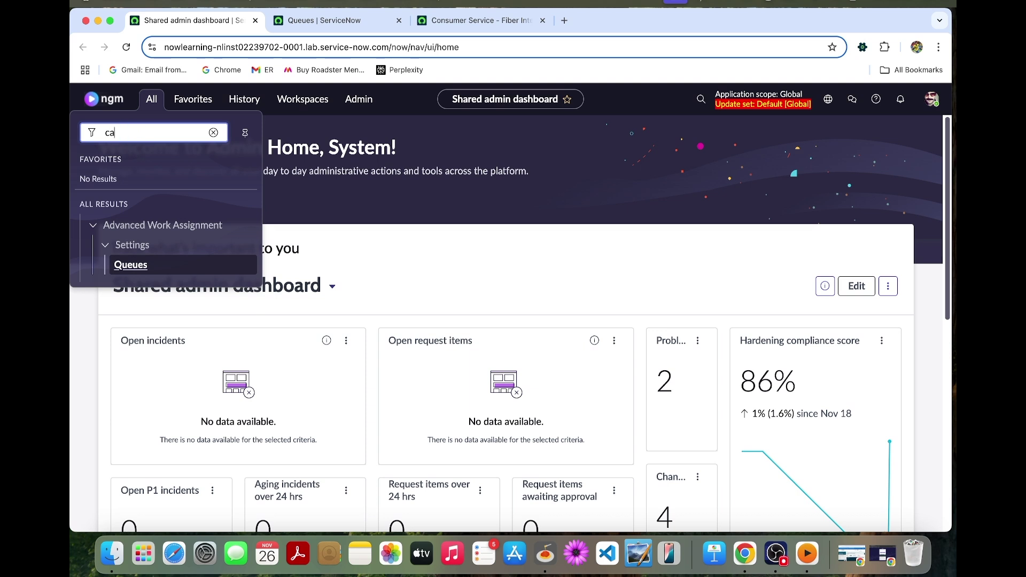
# Open a new Case form in a separate tab and set the case's channel to Phone
pyautogui.keyDown('super'); pyautogui.click(153, 264); pyautogui.keyUp('super')
pyautogui.click(335, 16)
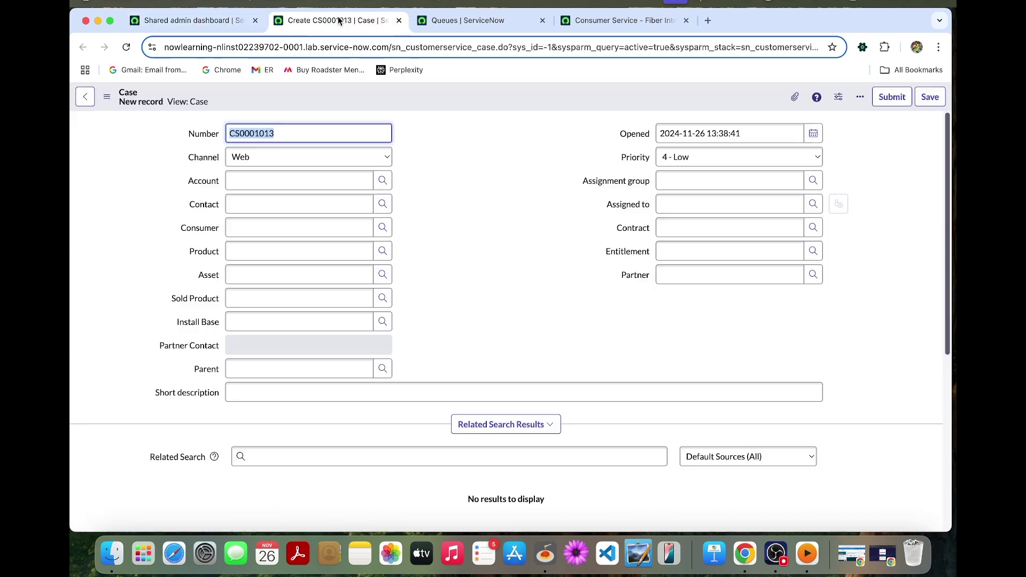
pyautogui.click(264, 157)
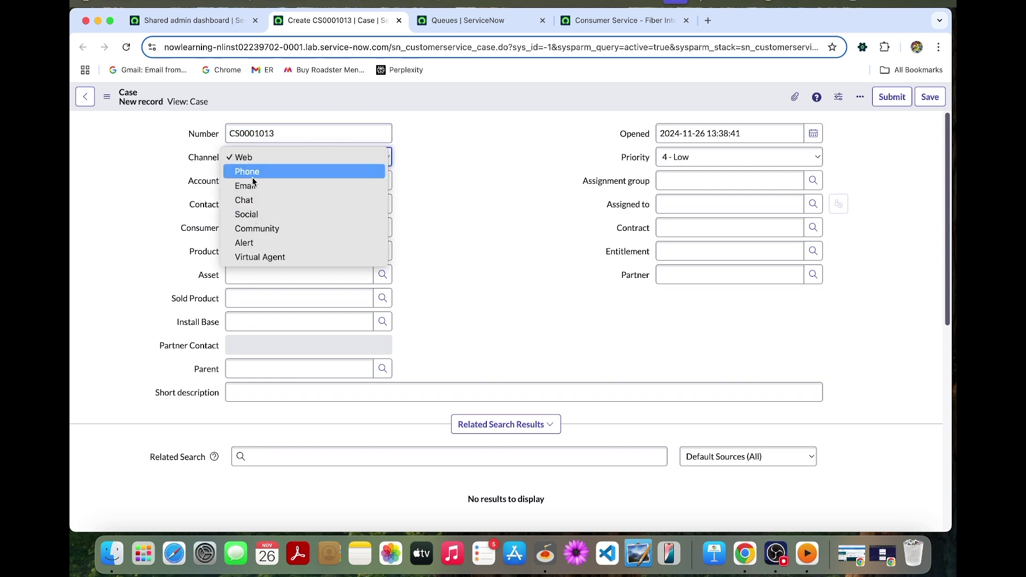
pyautogui.click(253, 177)
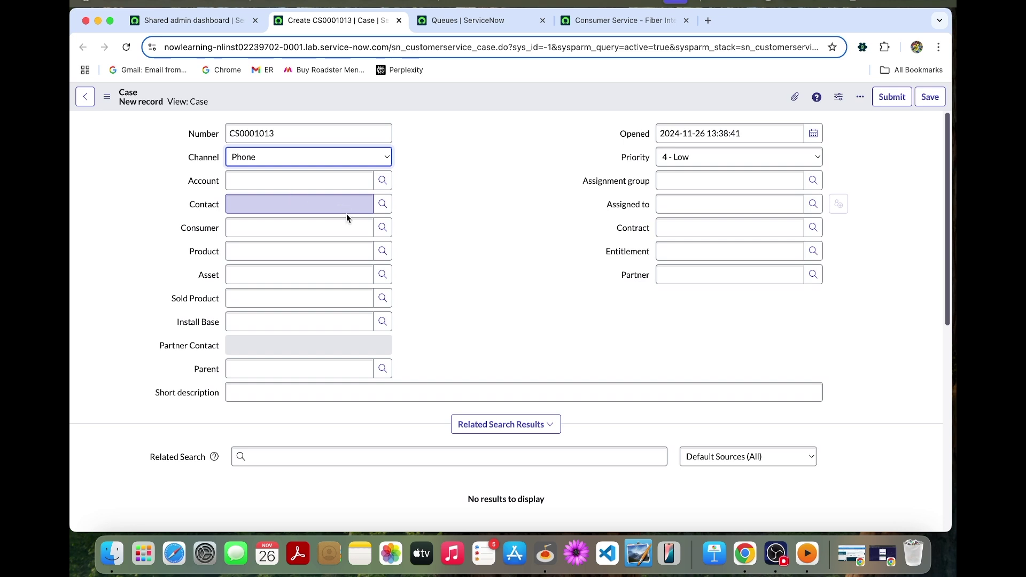
# Set the case's consumer to the first listed record and its product to Now Global Media Fiber Internet, searching product names for "now global media"
pyautogui.click(380, 228)
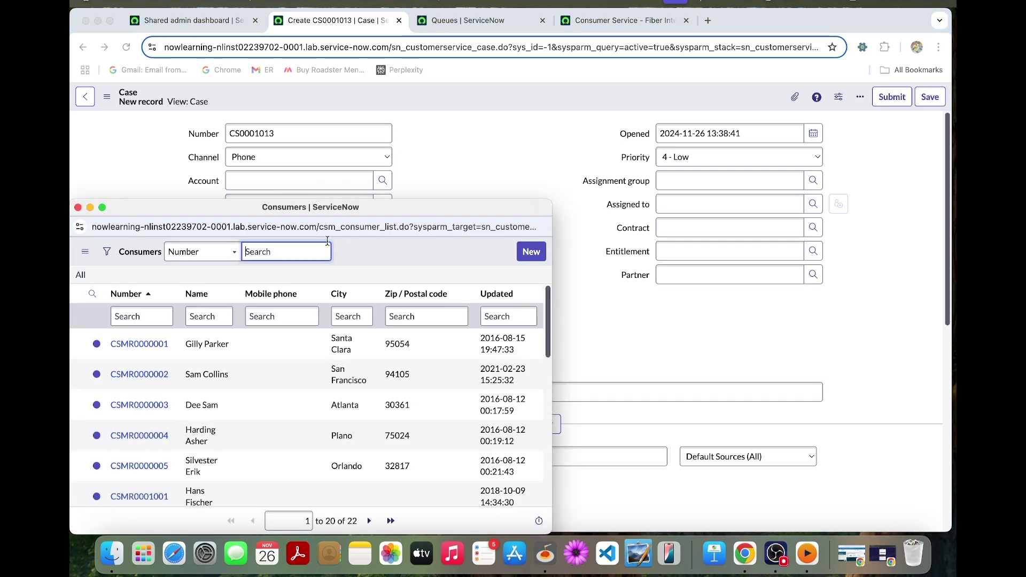
pyautogui.click(131, 344)
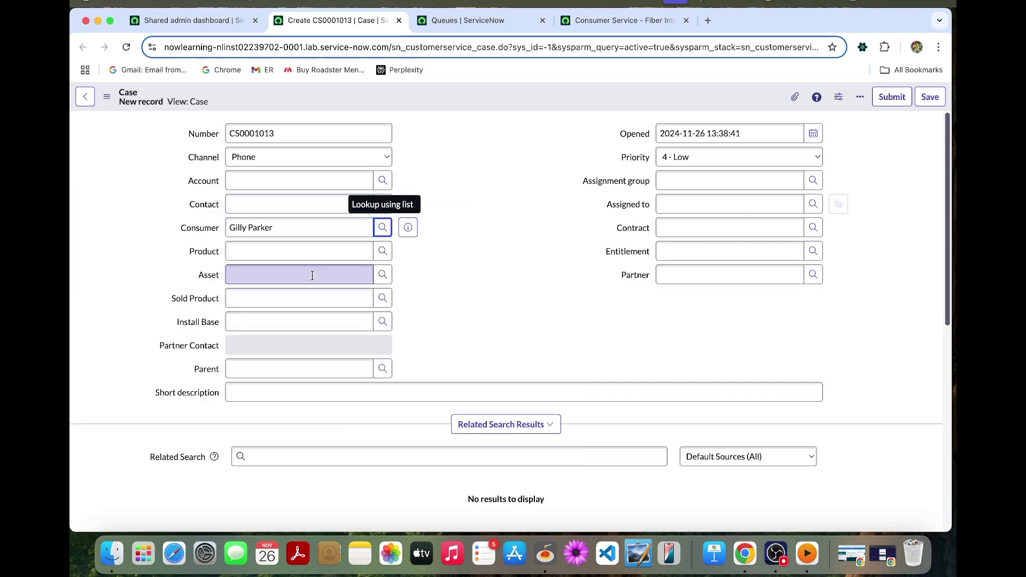
pyautogui.click(382, 252)
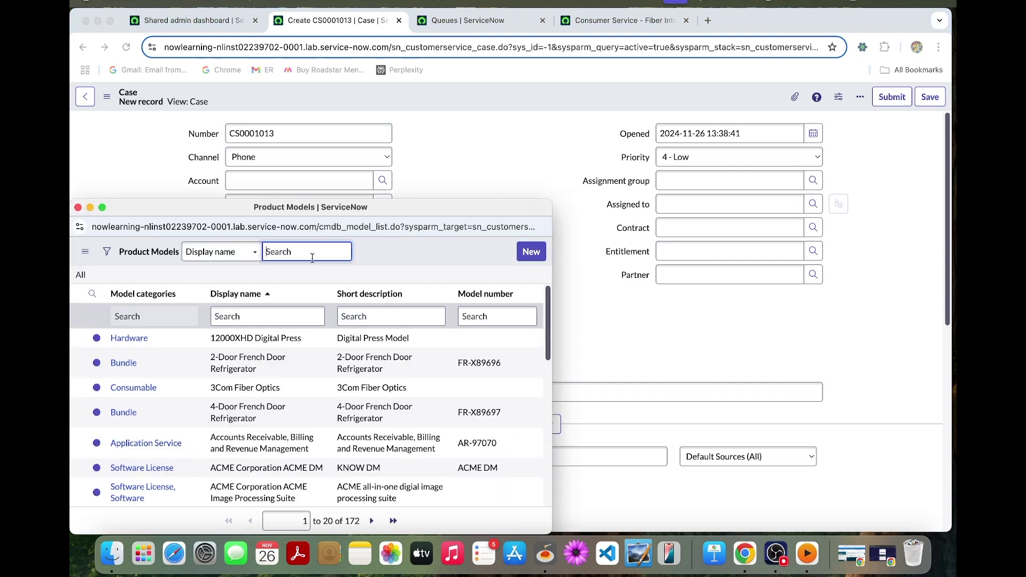
pyautogui.click(244, 320)
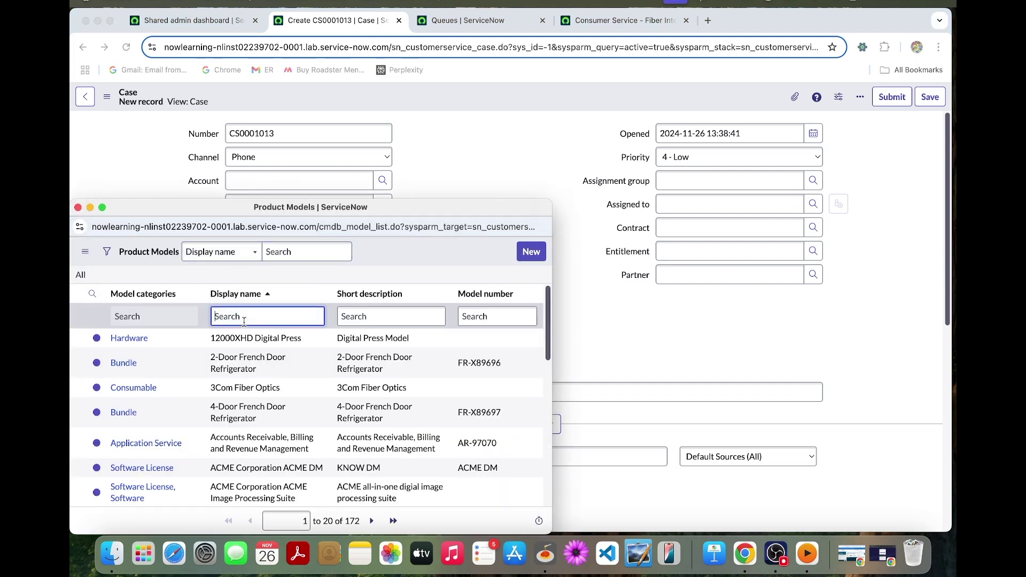
pyautogui.write('now global media')
pyautogui.press('Return')
pyautogui.scroll(-5, 253, 439)
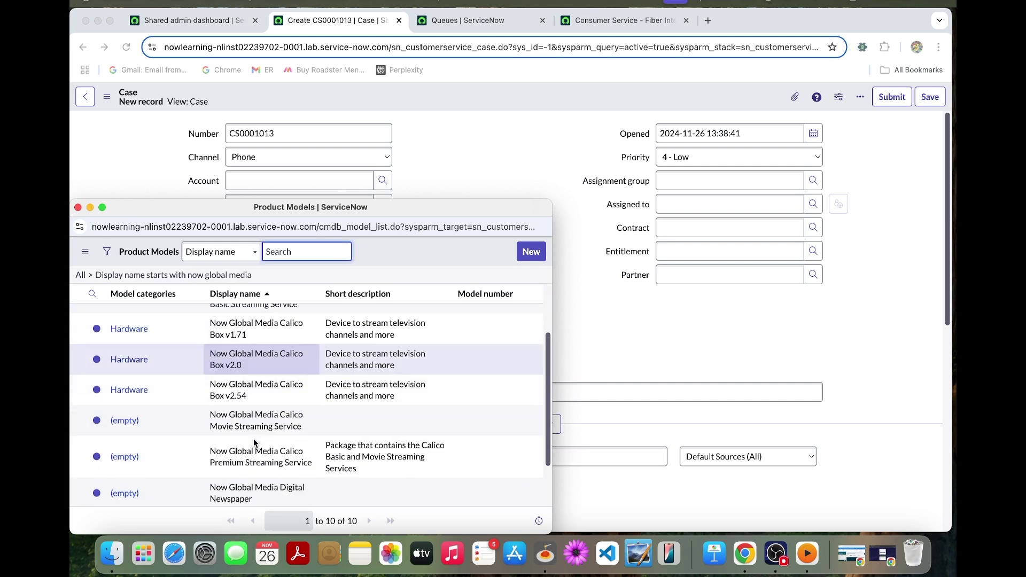
pyautogui.click(129, 493)
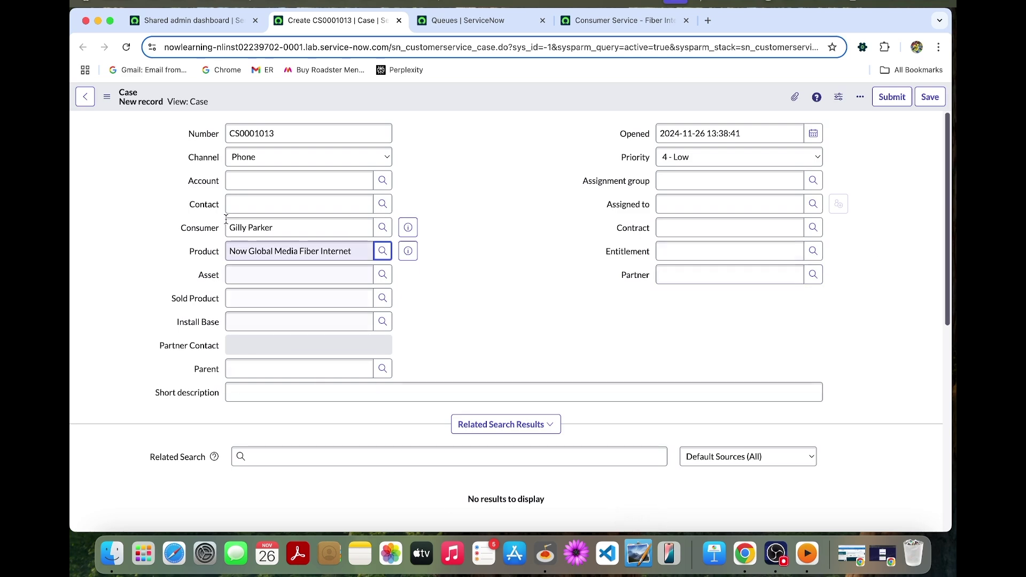
# Switch to the incognito browser window and log in to the instance with the support agent's user name and password
pyautogui.click(886, 554)
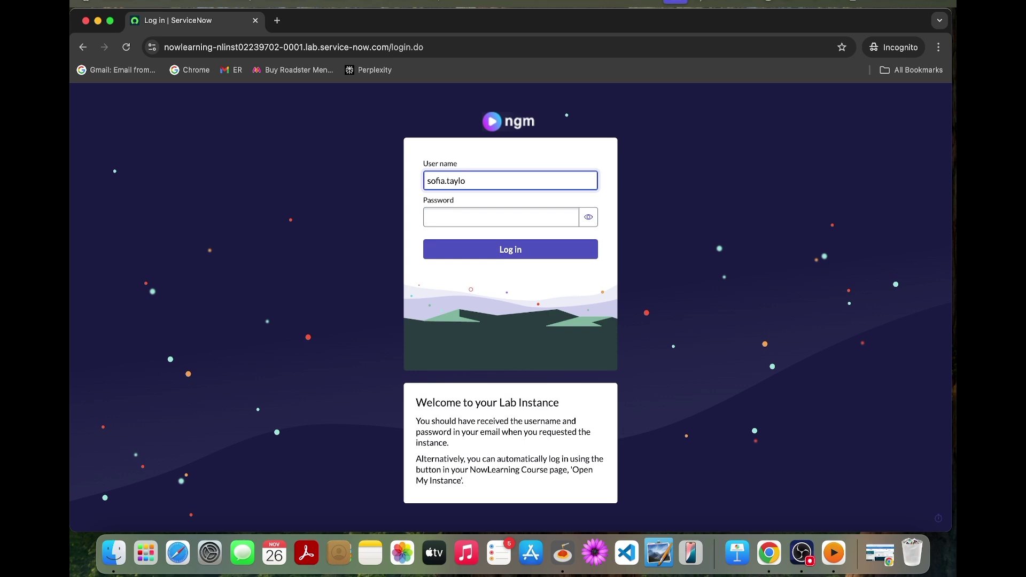
pyautogui.write('r')
pyautogui.press('Tab')
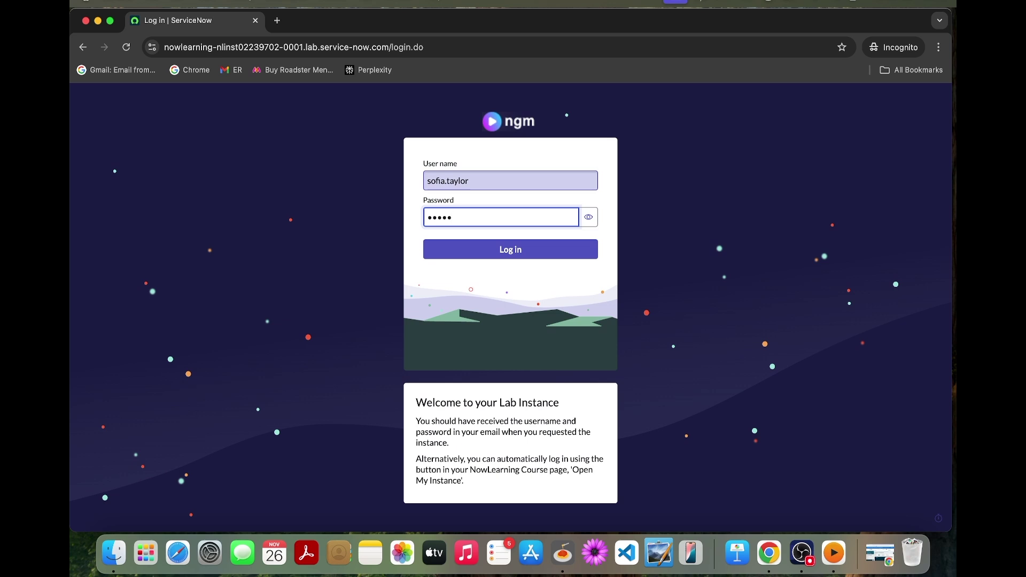
pyautogui.write('•••••••••••')
pyautogui.press('Return')
pyautogui.click(527, 252)
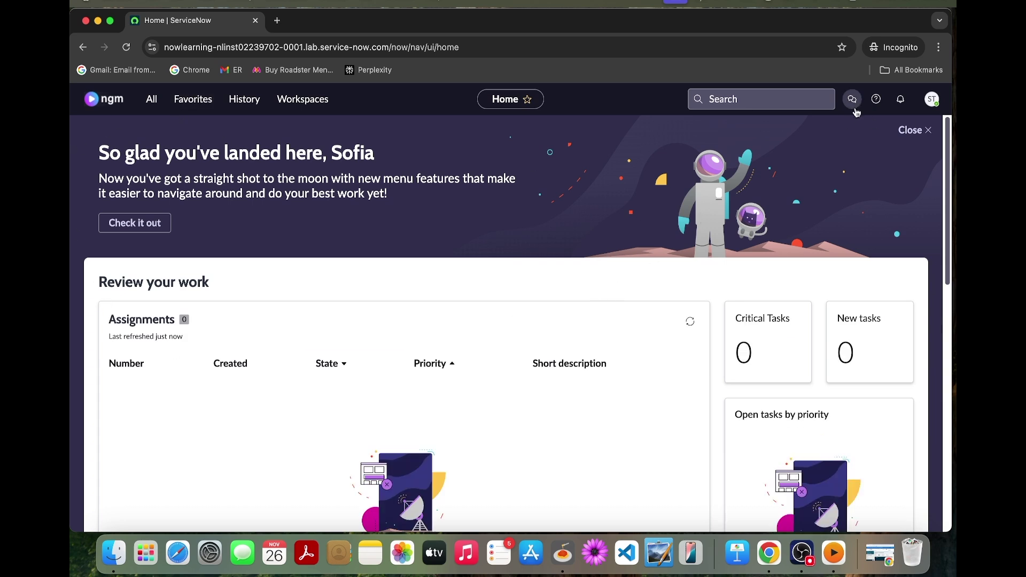
# Open the agent's inbox in CSM/FSM Configurable Workspace and check the availability status choices, leaving Available selected
pyautogui.click(303, 100)
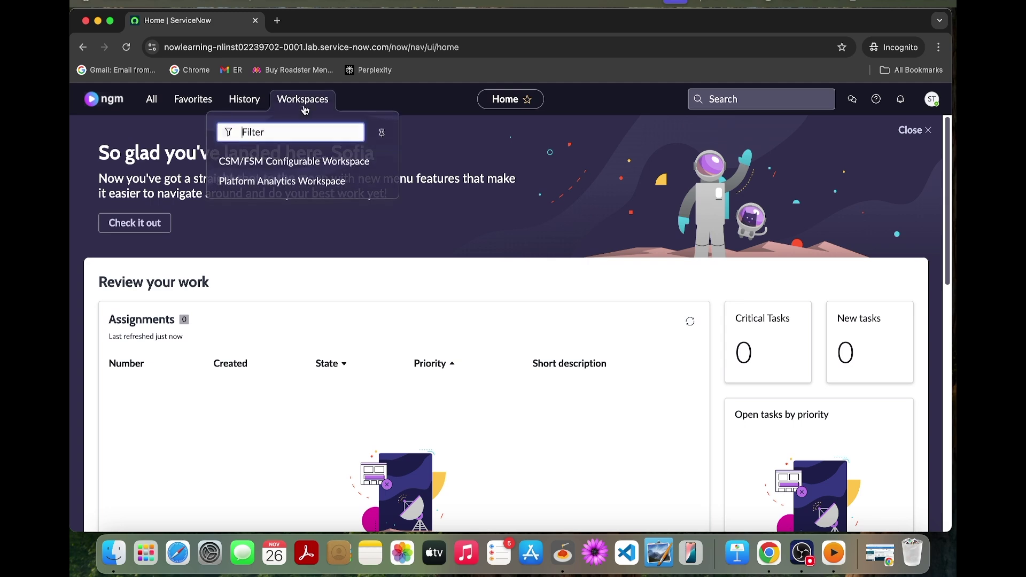
pyautogui.click(276, 162)
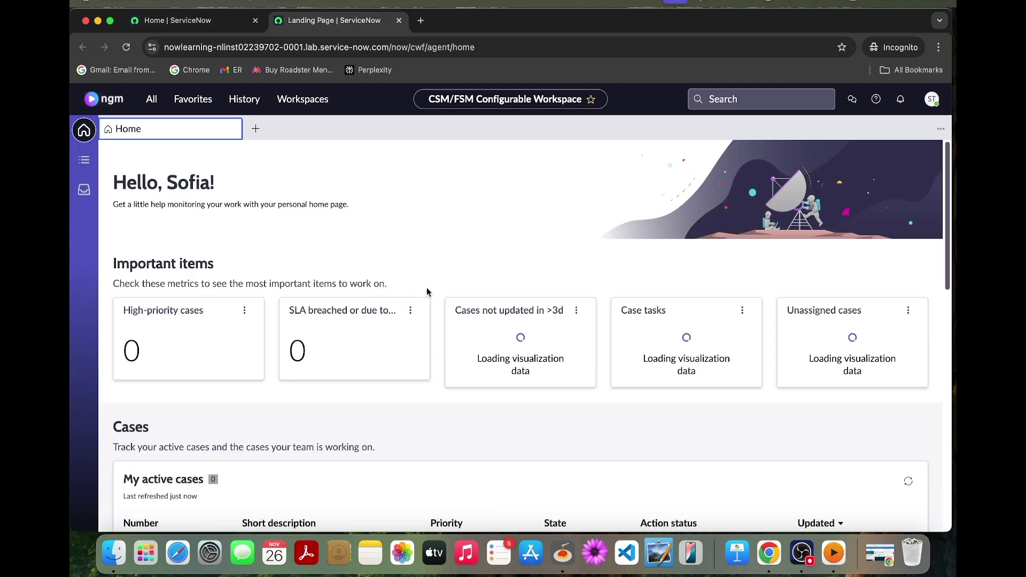
pyautogui.click(84, 189)
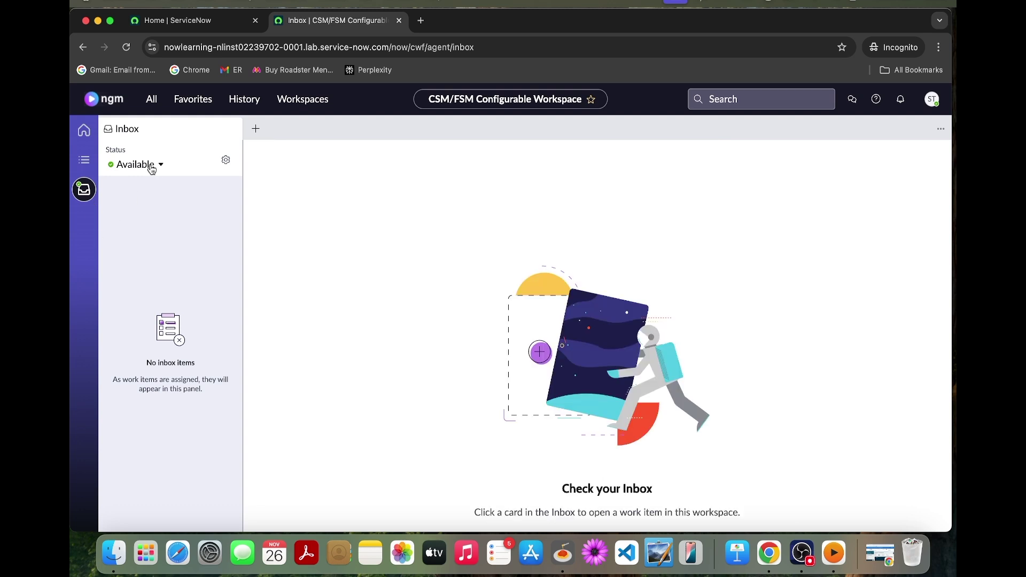
pyautogui.click(152, 169)
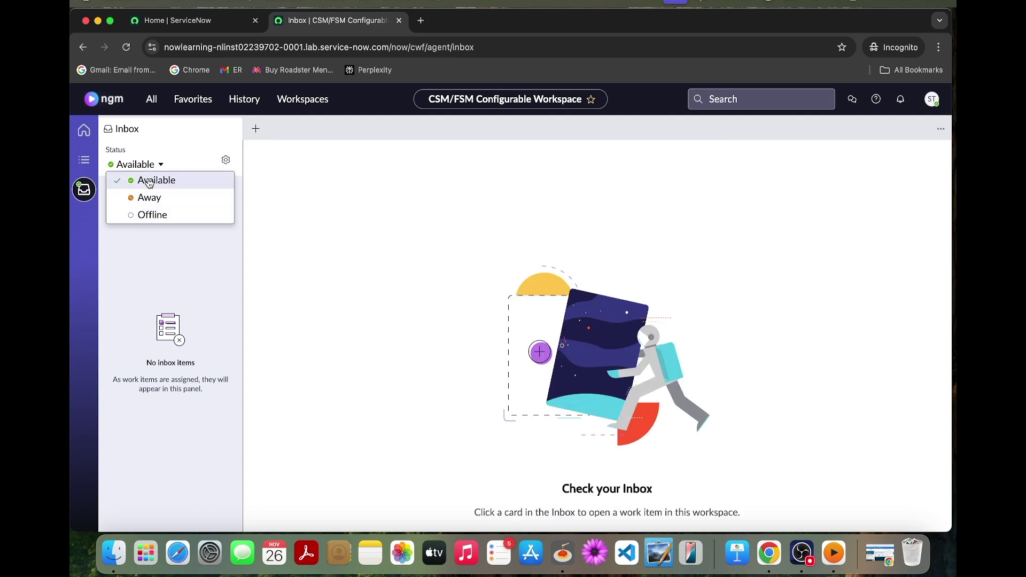
pyautogui.click(167, 308)
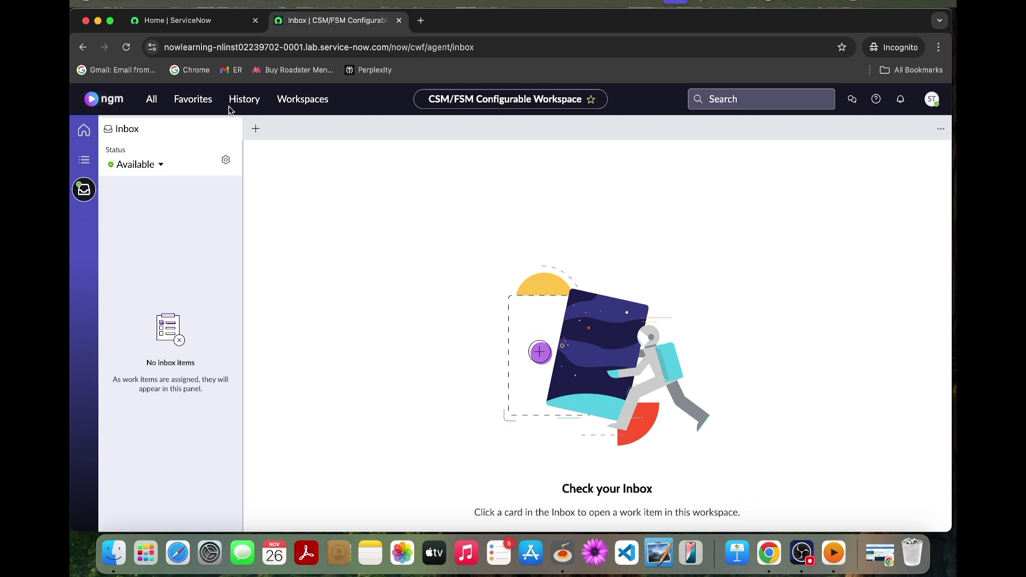
# Return to the admin browser window and save the new case
pyautogui.click(98, 20)
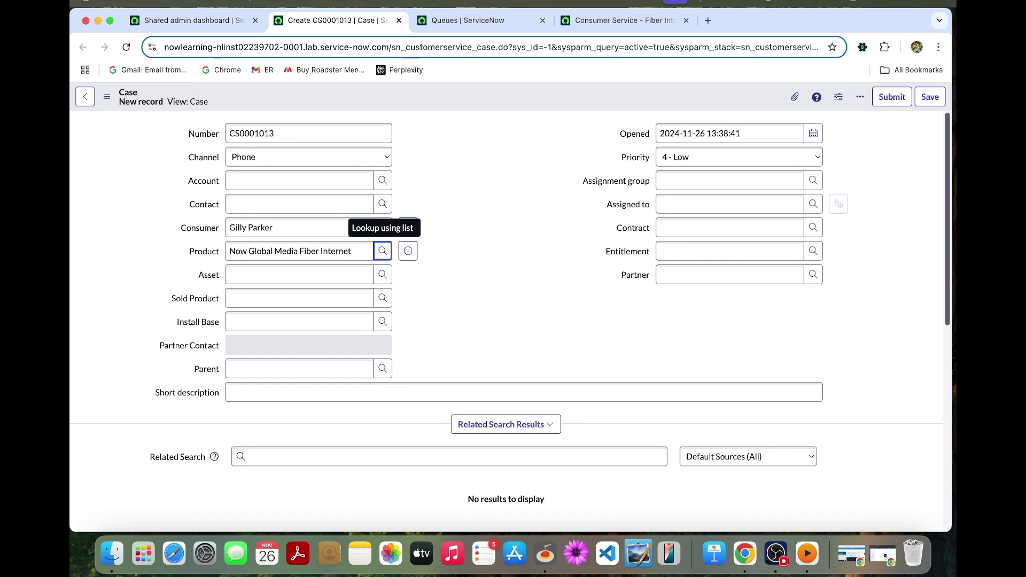
pyautogui.rightClick(473, 95)
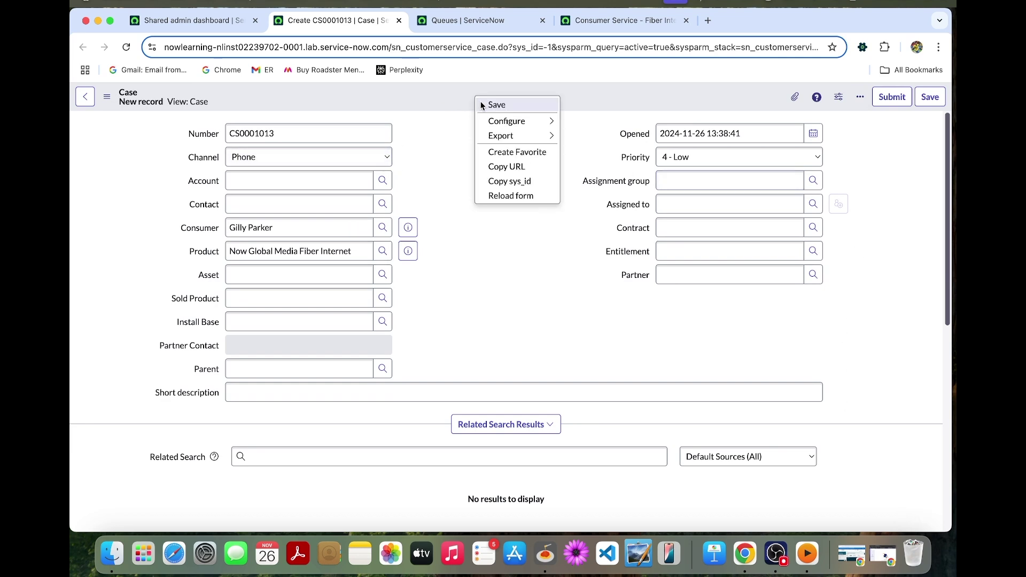
pyautogui.click(481, 103)
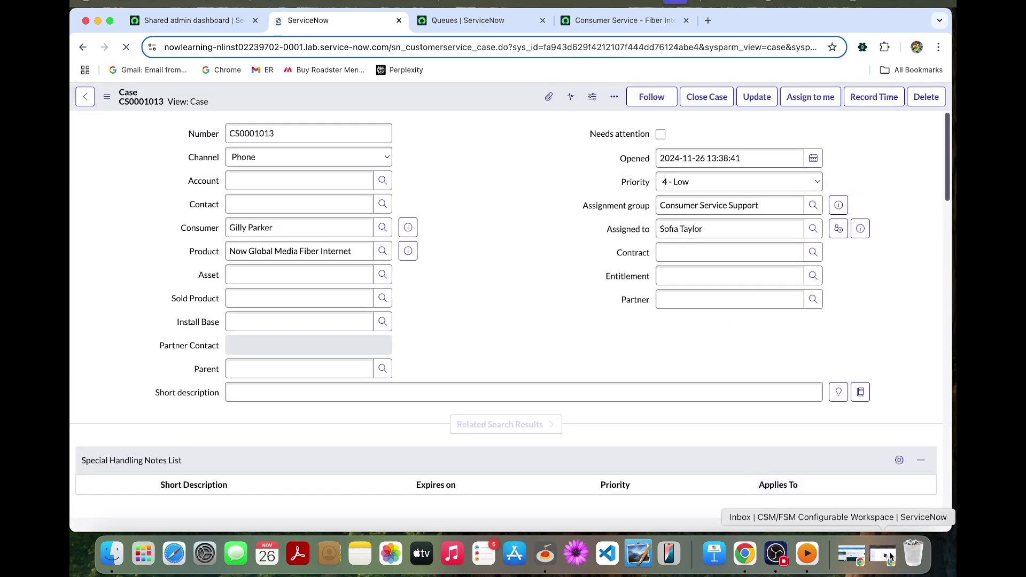
# Switch to the agent's incognito window, open the new case from the inbox and check its assignment group and assignee
pyautogui.click(890, 554)
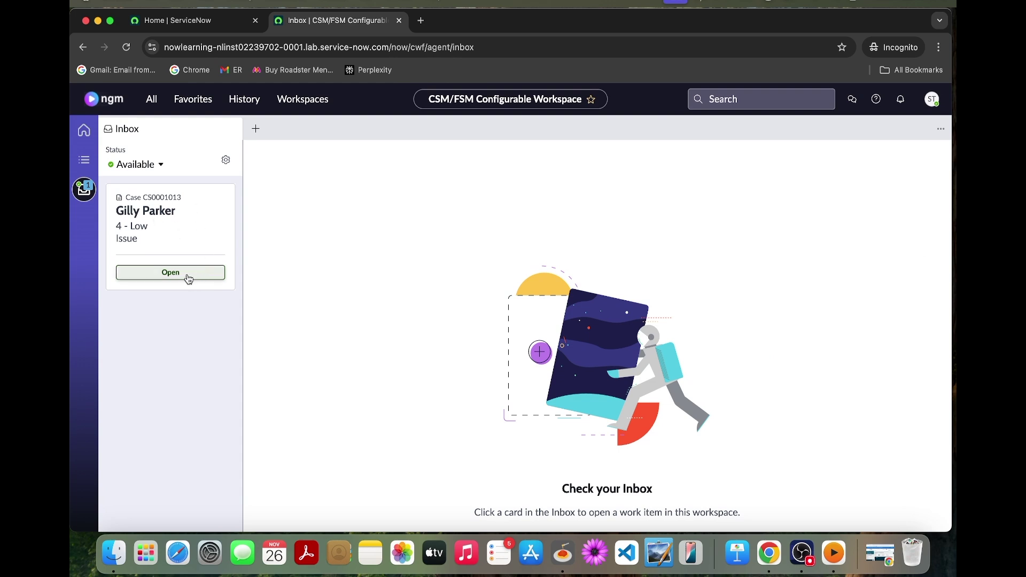
pyautogui.click(151, 273)
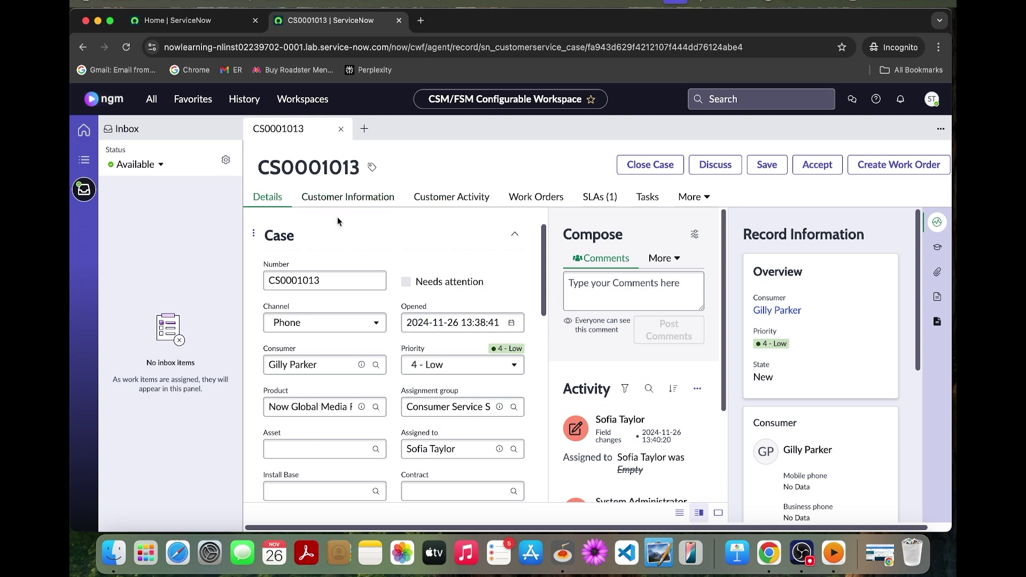
pyautogui.scroll(-3, 454, 374)
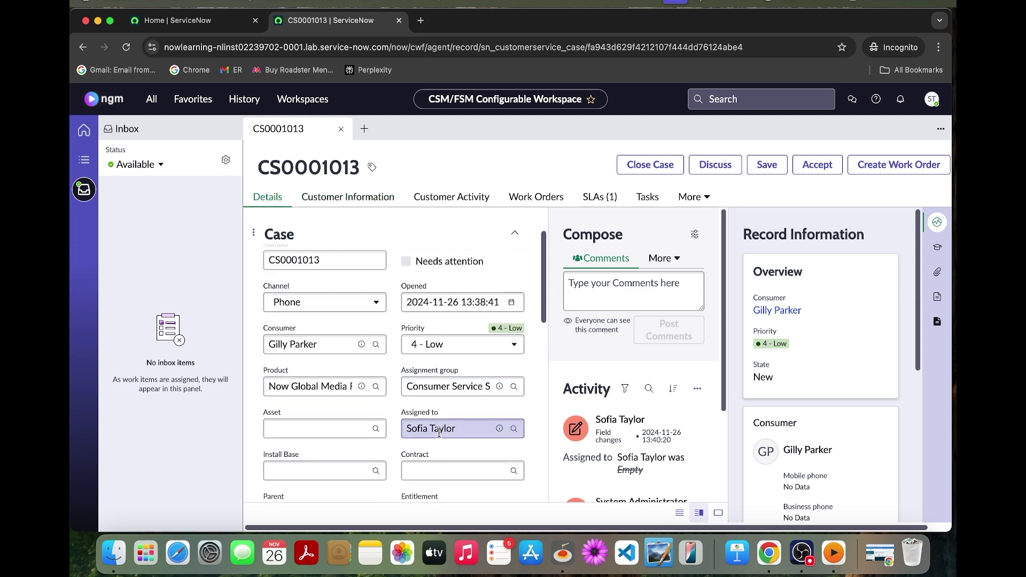
pyautogui.scroll(3, 428, 396)
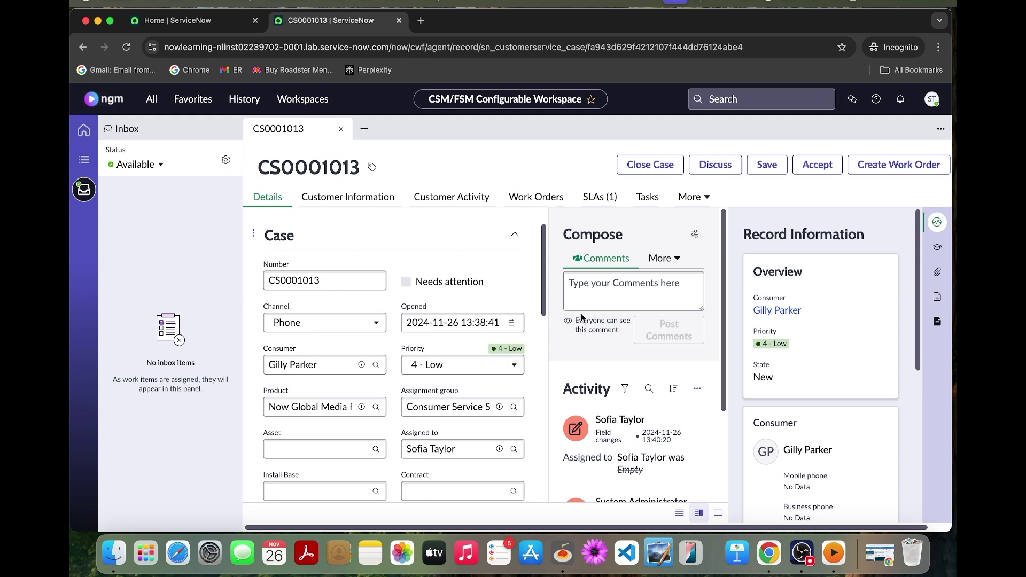
# View the Task Skills linked to the case, then close the case record
pyautogui.click(709, 198)
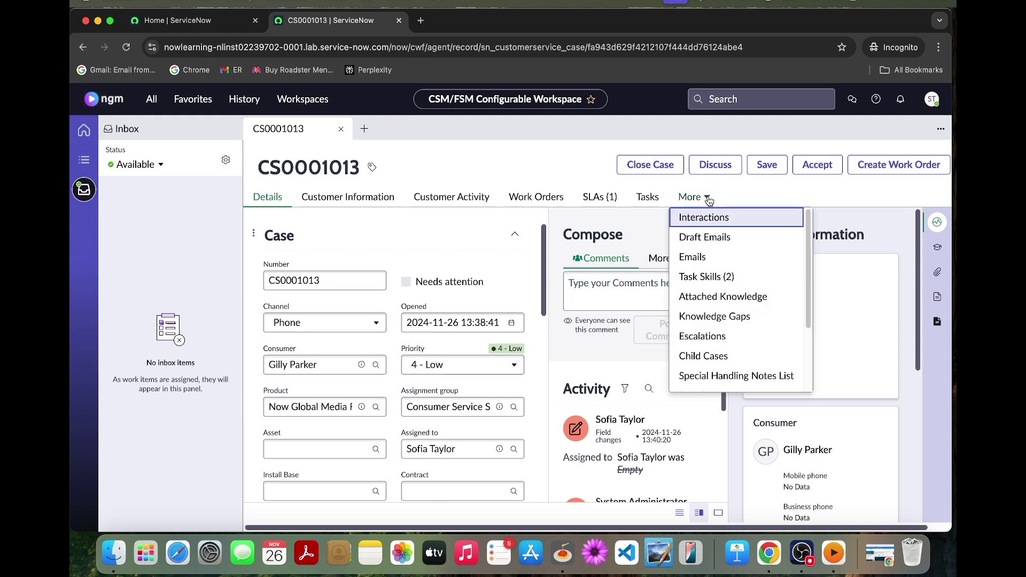
pyautogui.click(719, 277)
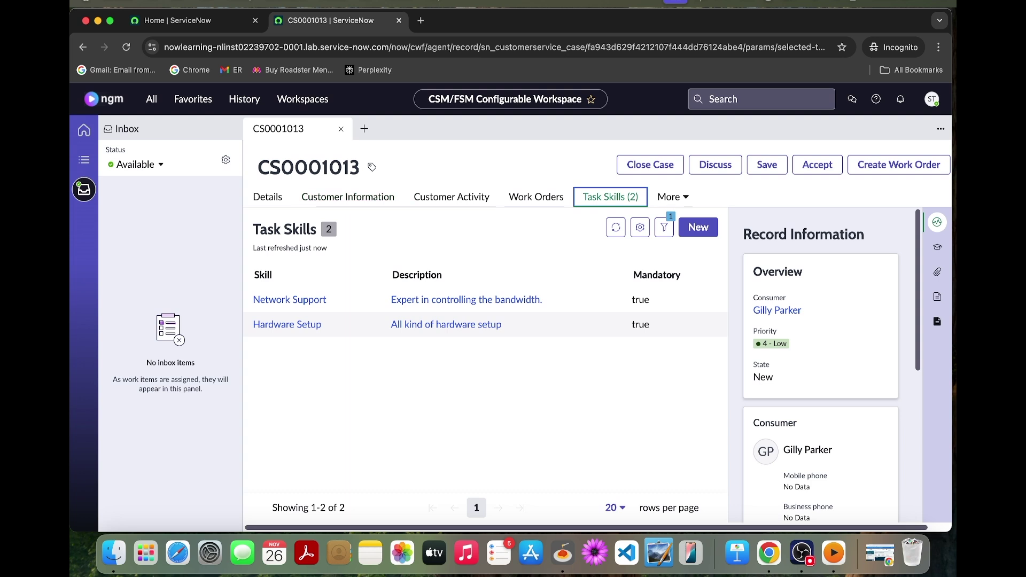
pyautogui.click(343, 129)
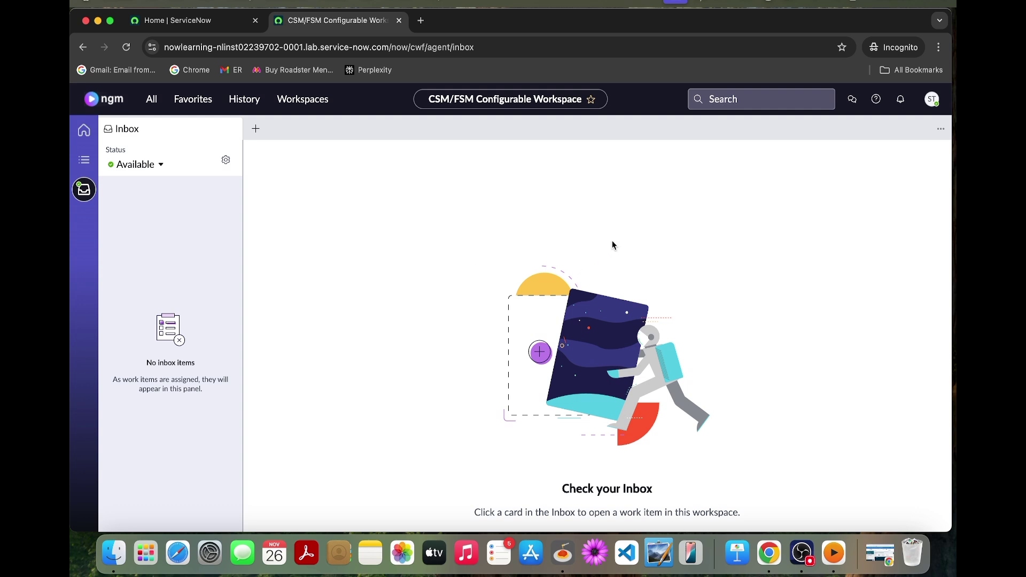